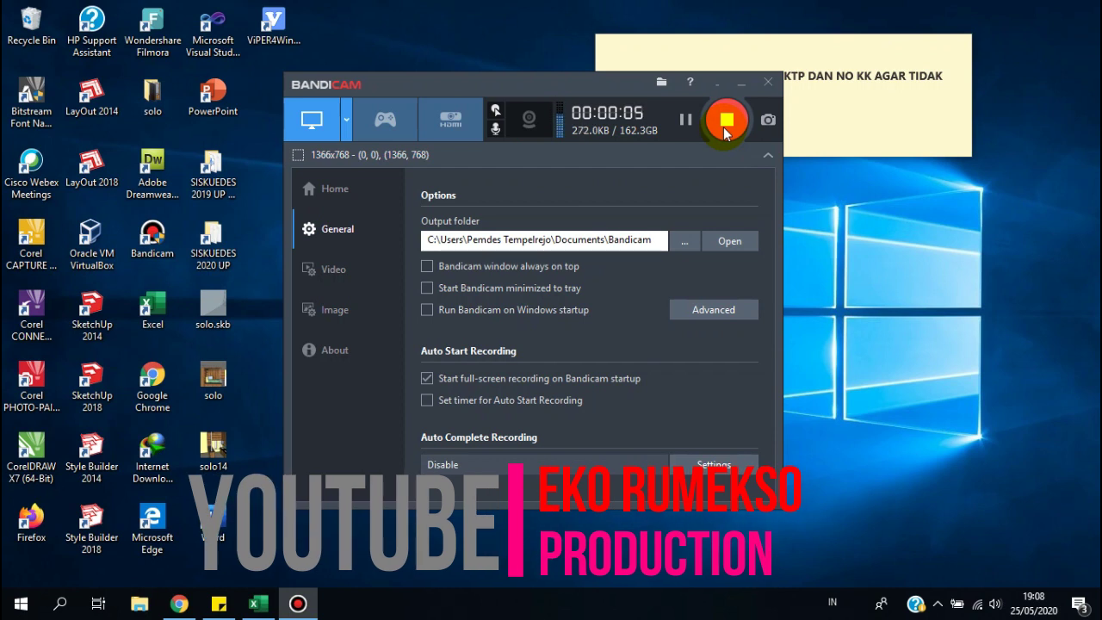
# Move the Bandicam window down so the sticky note's NIK and KK text is fully visible.
pyautogui.moveTo(602, 75); pyautogui.dragTo(857, 127)
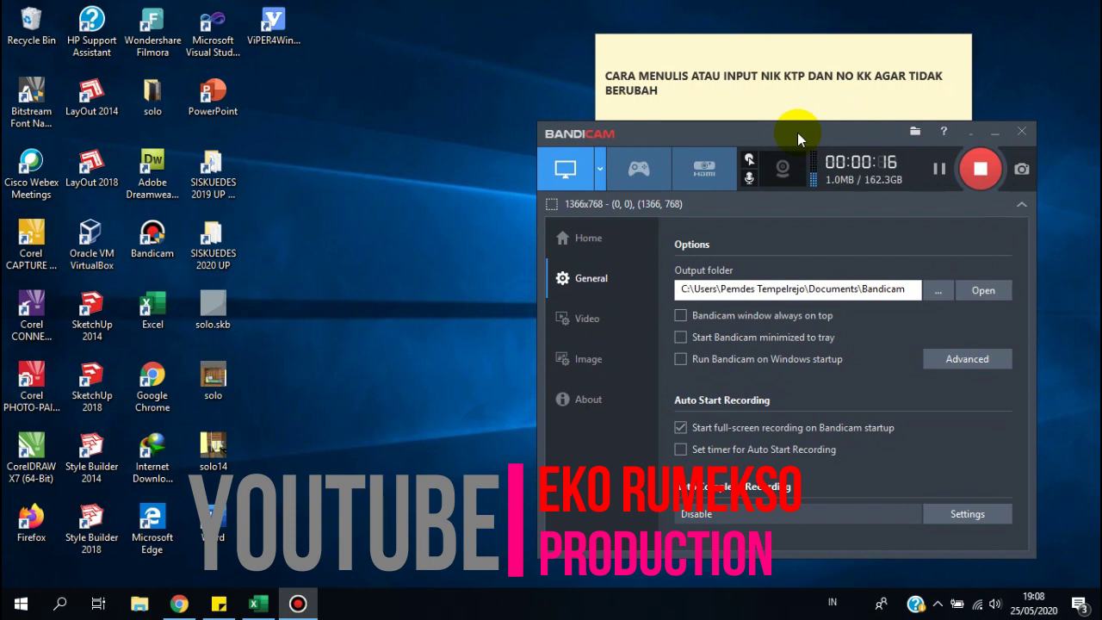
pyautogui.moveTo(799, 131); pyautogui.dragTo(805, 121)
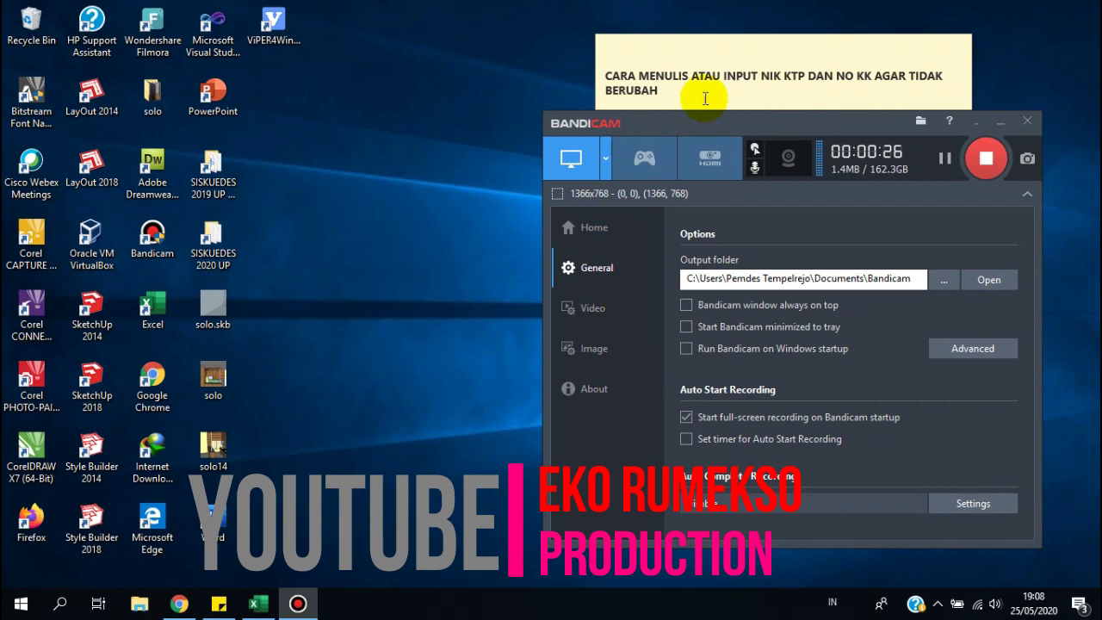
# Highlight and then deselect phrases in the sticky note, such as TIDAK BERUBAH, leaving the text unchanged.
pyautogui.click(677, 89)
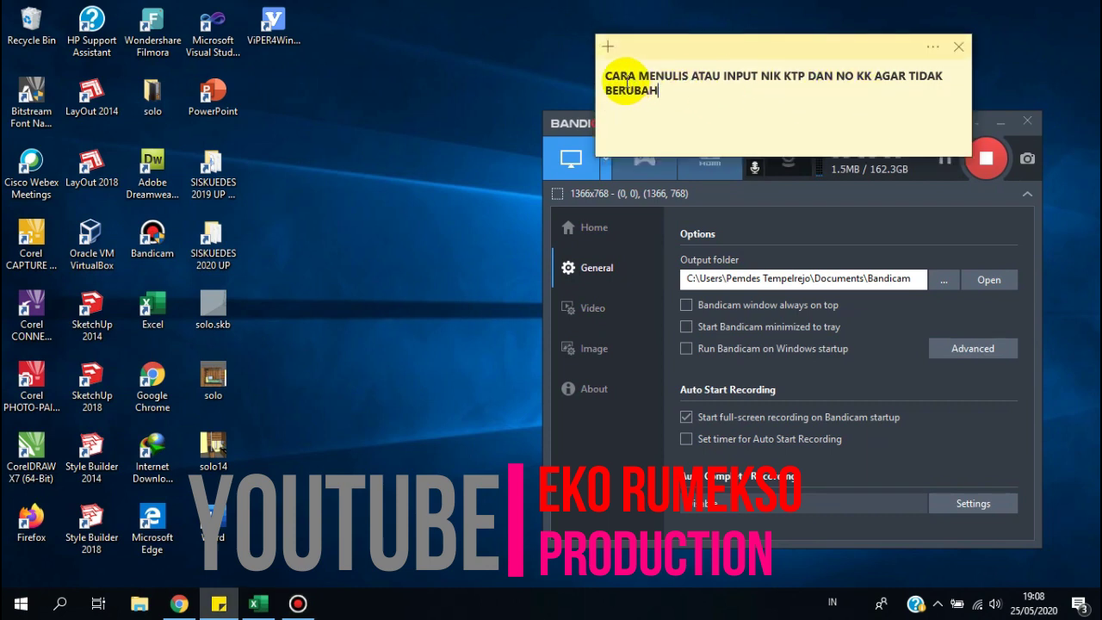
pyautogui.moveTo(909, 75); pyautogui.dragTo(933, 93)
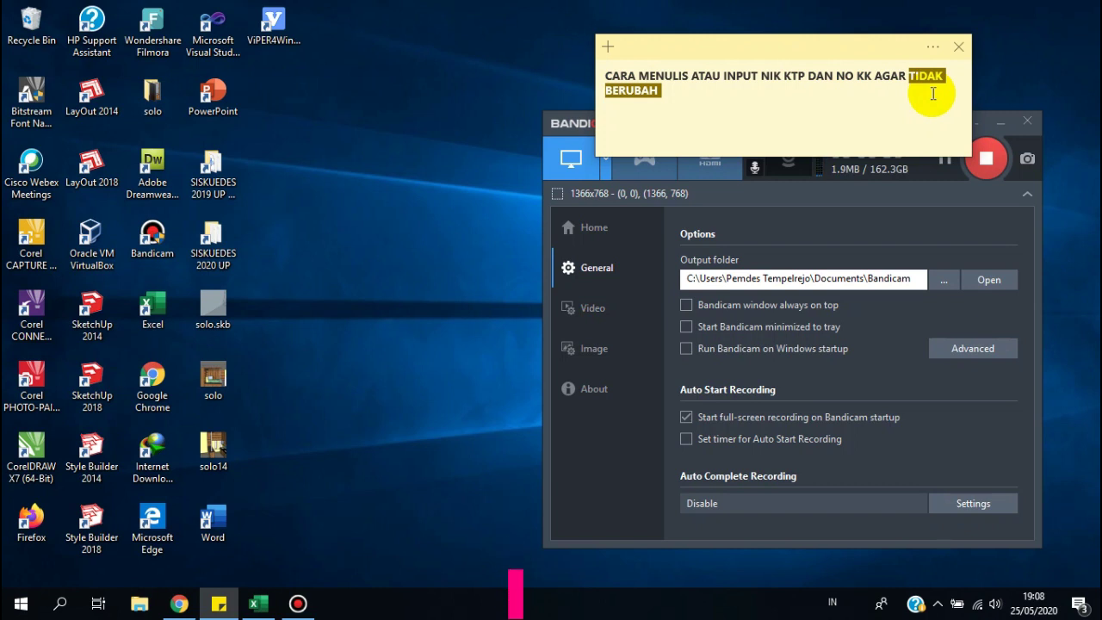
pyautogui.click(872, 78)
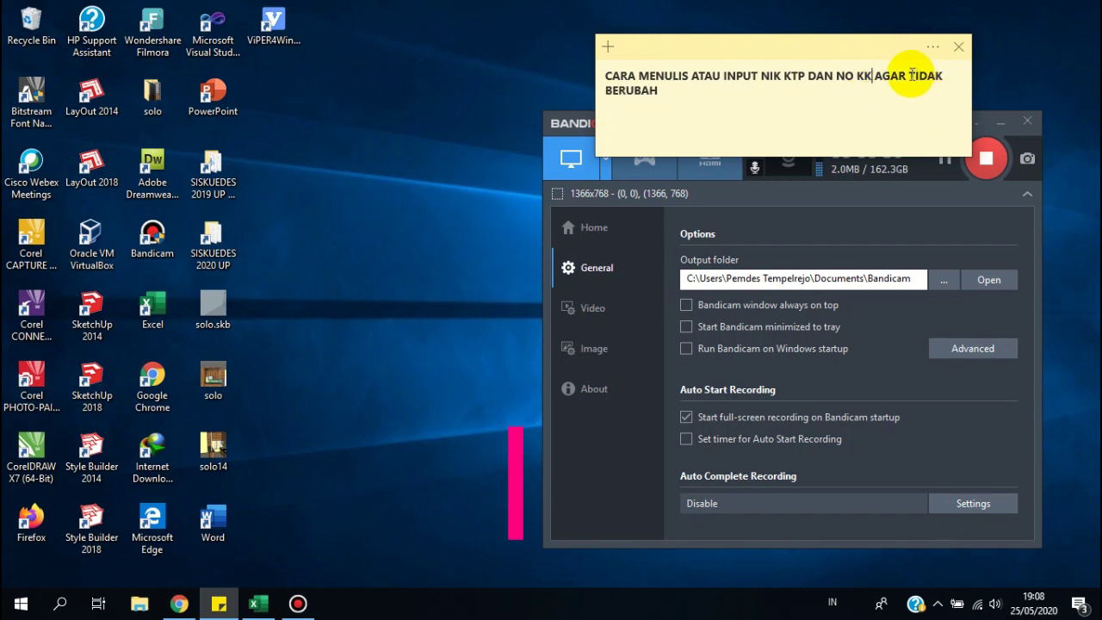
pyautogui.moveTo(717, 86); pyautogui.dragTo(908, 82)
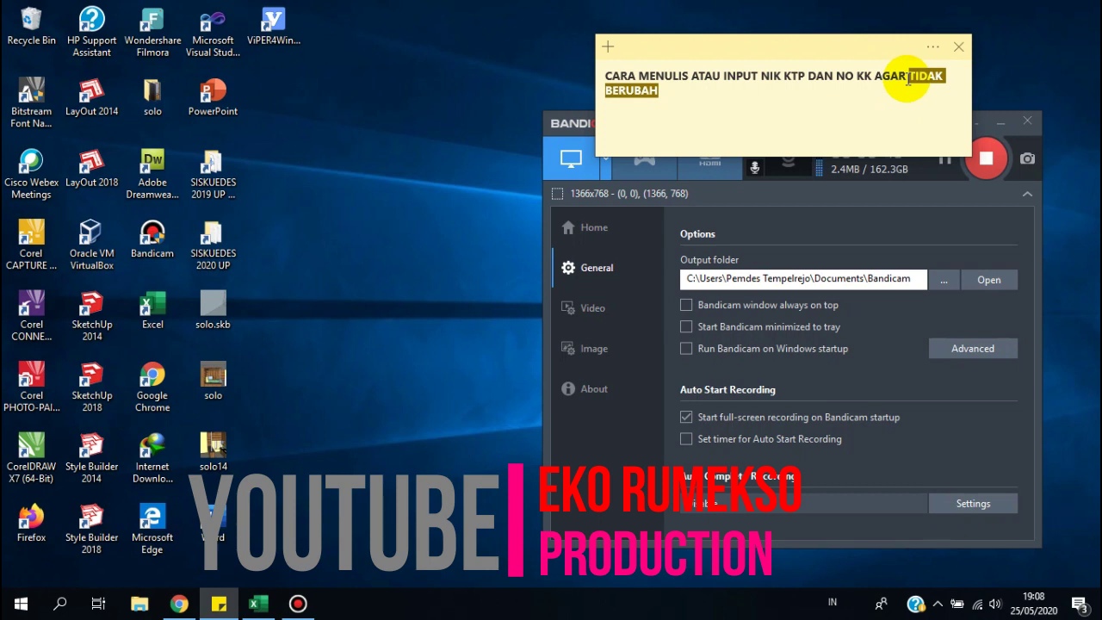
pyautogui.click(686, 121)
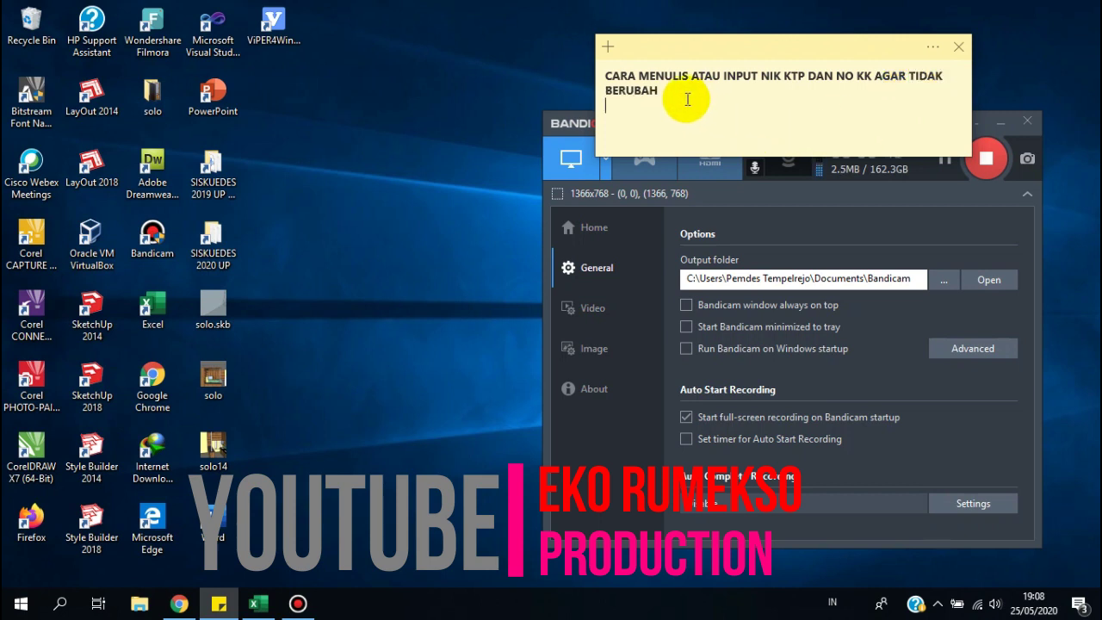
# Minimize Bandicam and switch to the blank Excel Book1 workbook.
pyautogui.click(509, 101)
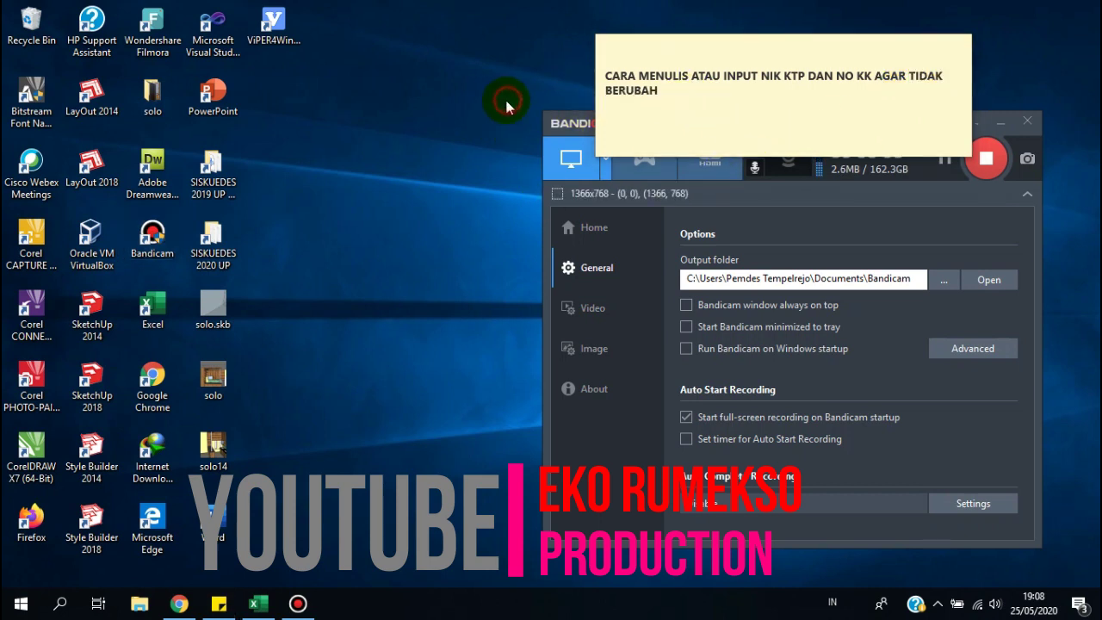
pyautogui.click(995, 122)
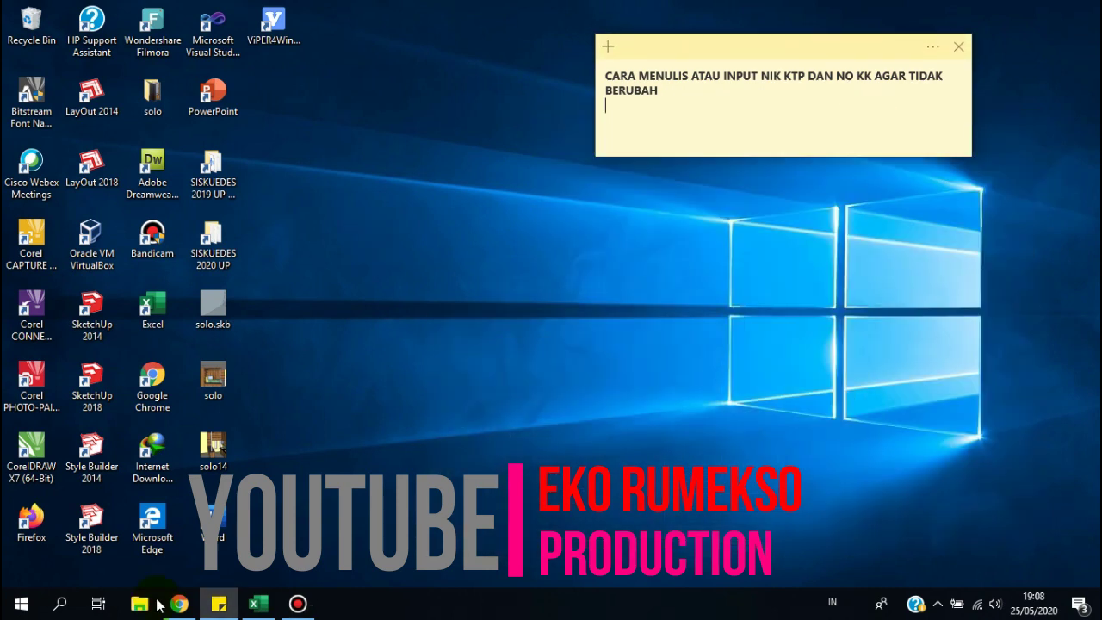
pyautogui.click(256, 604)
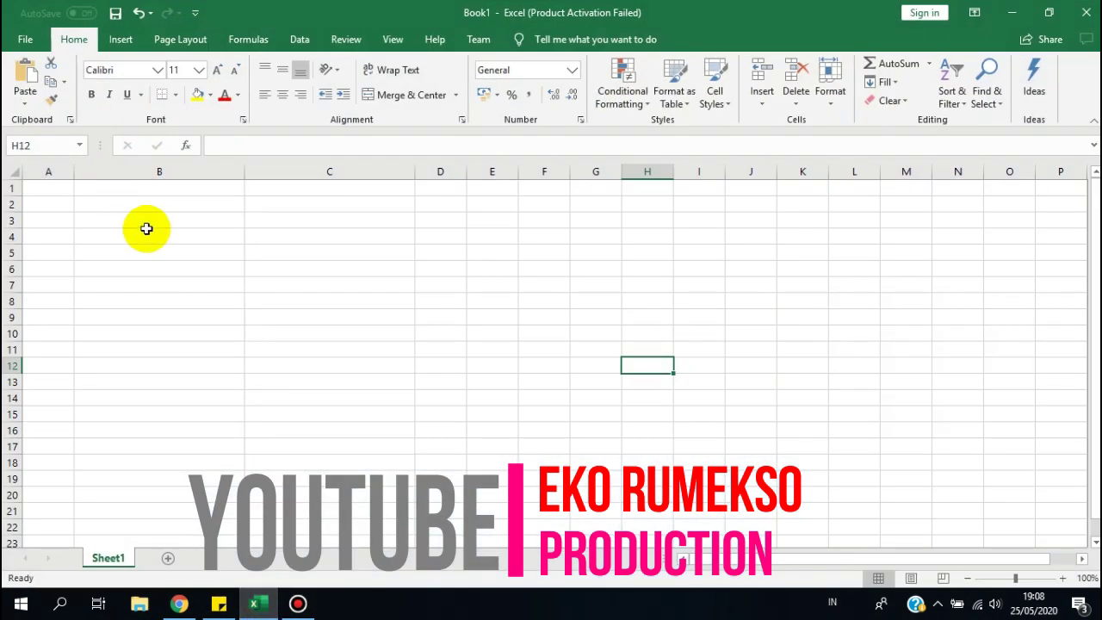
# Enter the headers NO KK in B3 and NIK in C3, ending on cell B4.
pyautogui.click(147, 231)
pyautogui.click(174, 218)
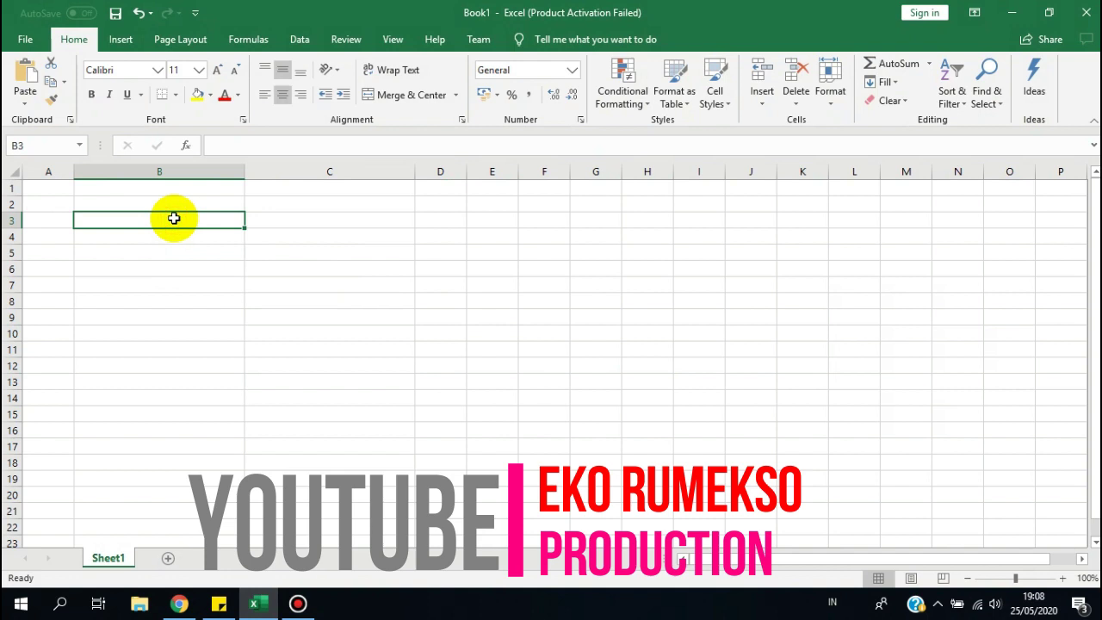
pyautogui.write('NIK')
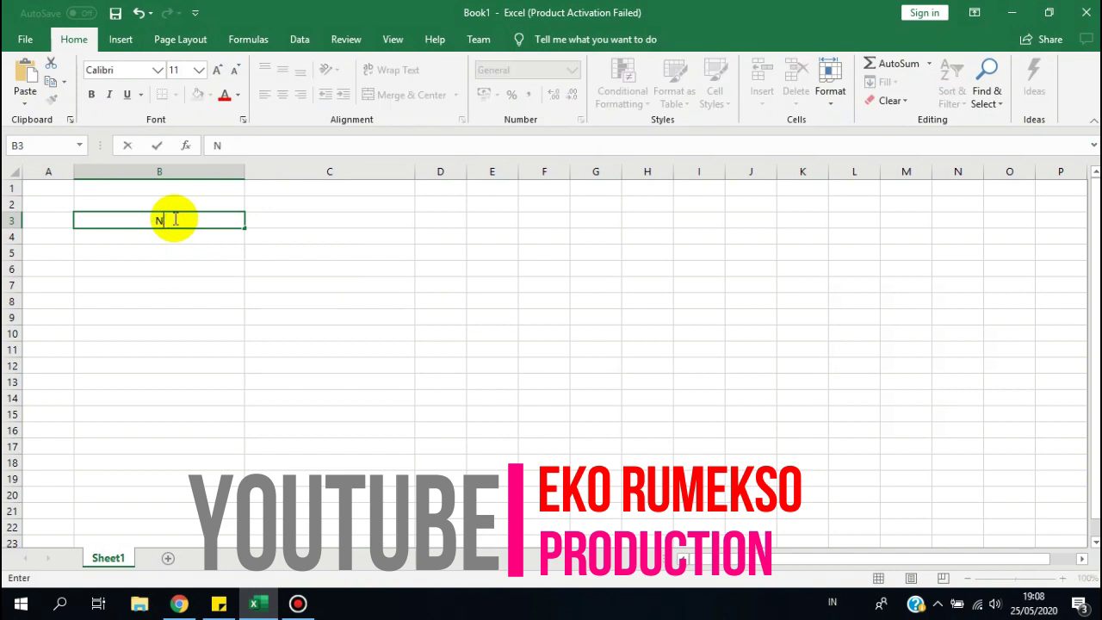
pyautogui.press('Right')
pyautogui.write('NJI')
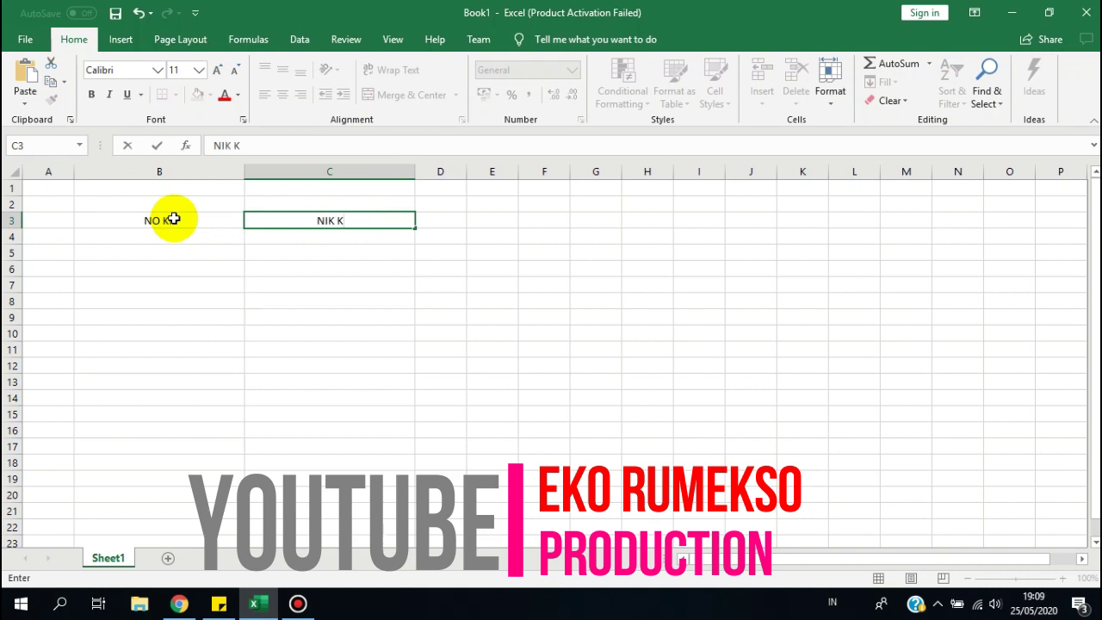
pyautogui.press('Return')
pyautogui.press('Left')
pyautogui.press('Right')
pyautogui.press('Right')
pyautogui.press('Left')
pyautogui.press('Left')
pyautogui.press('Right')
pyautogui.press('Right')
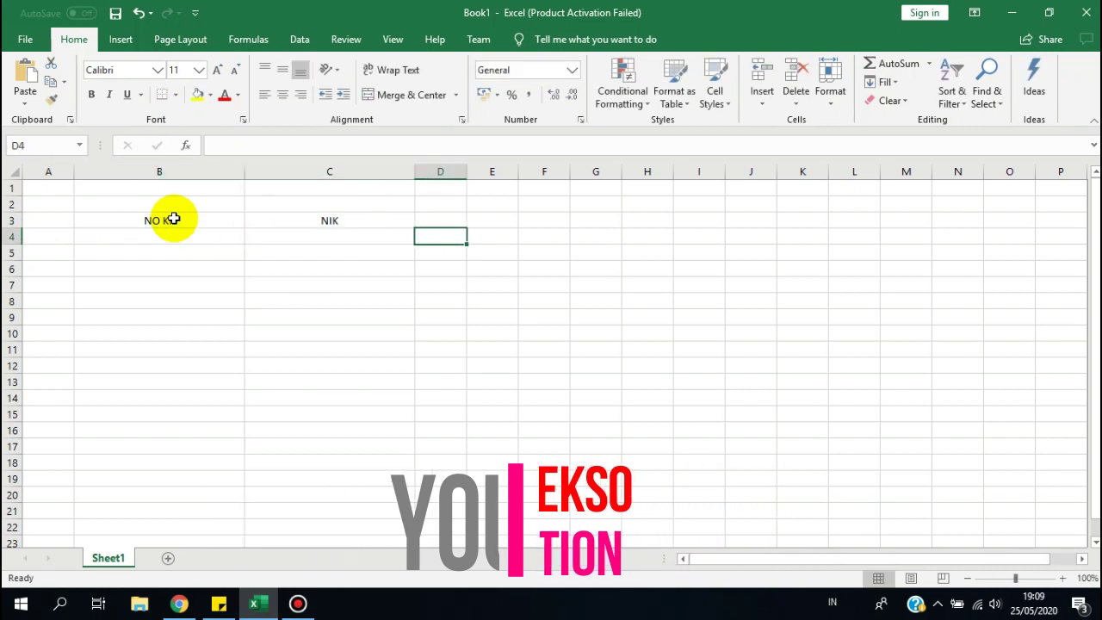
pyautogui.press('Left')
pyautogui.press('Left')
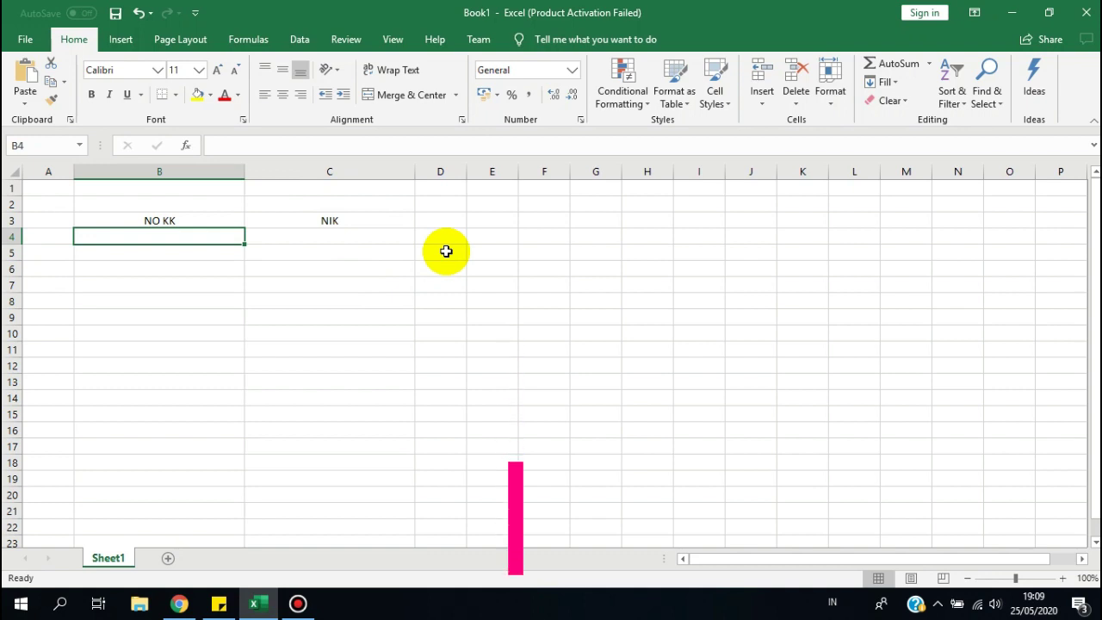
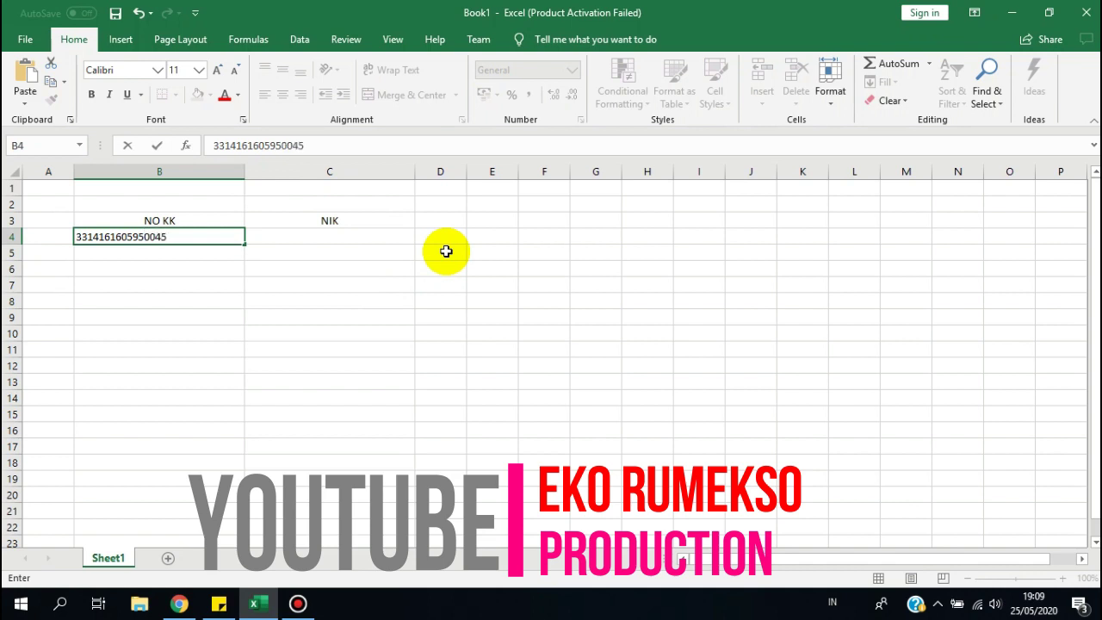
pyautogui.press('Return')
pyautogui.press('Up')
pyautogui.press('Right')
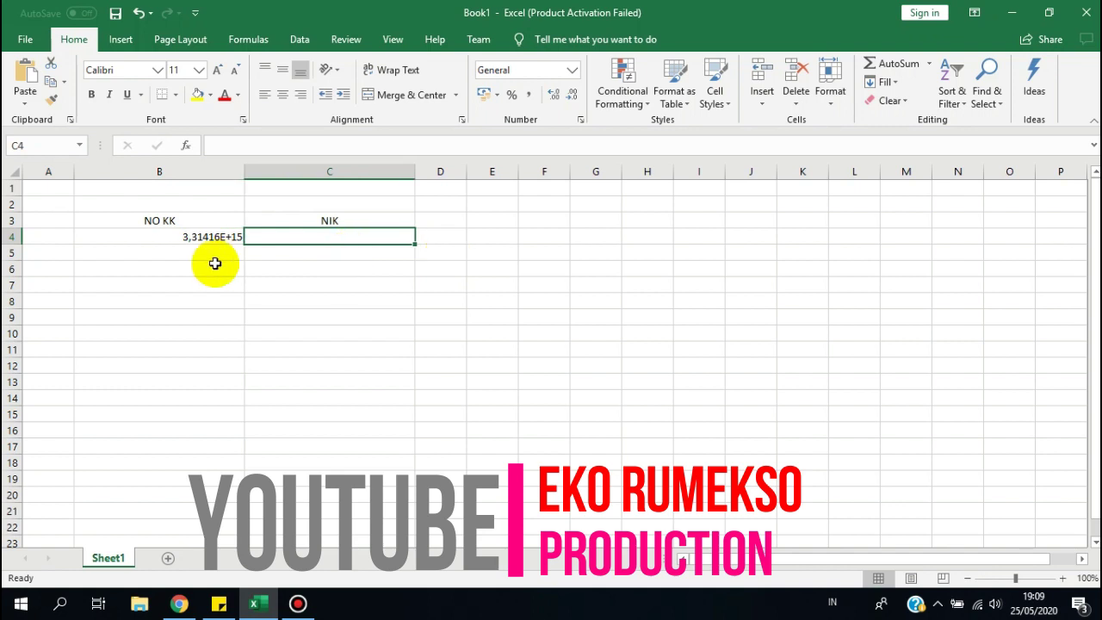
pyautogui.click(202, 169)
# Delete column B so the NIK header shifts into B3, and select B4.
pyautogui.rightClick(202, 170)
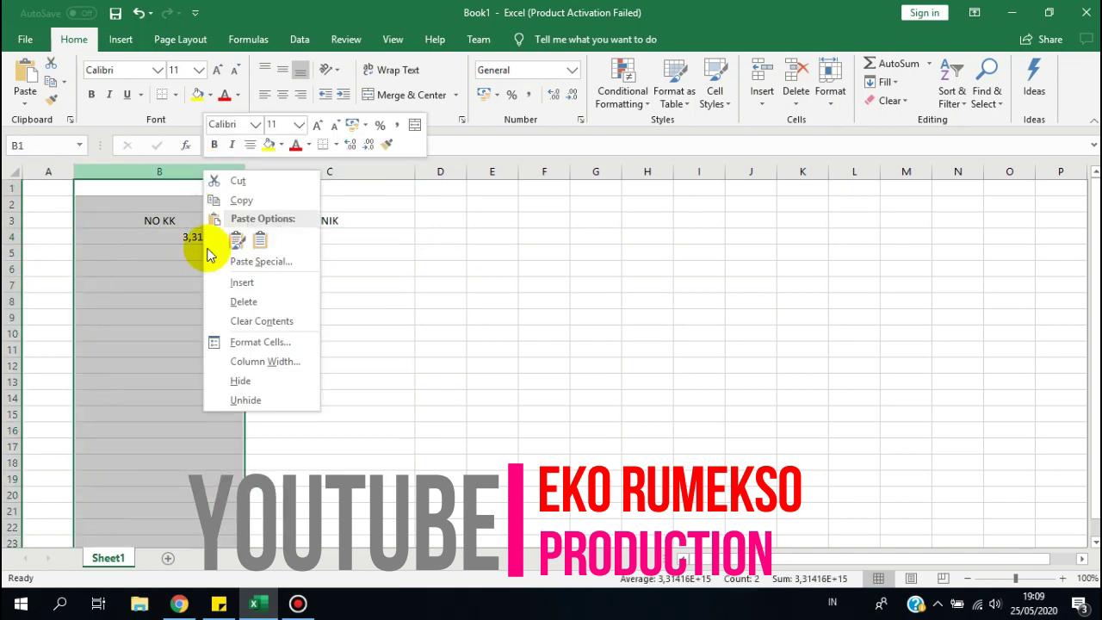
pyautogui.click(250, 300)
pyautogui.click(178, 241)
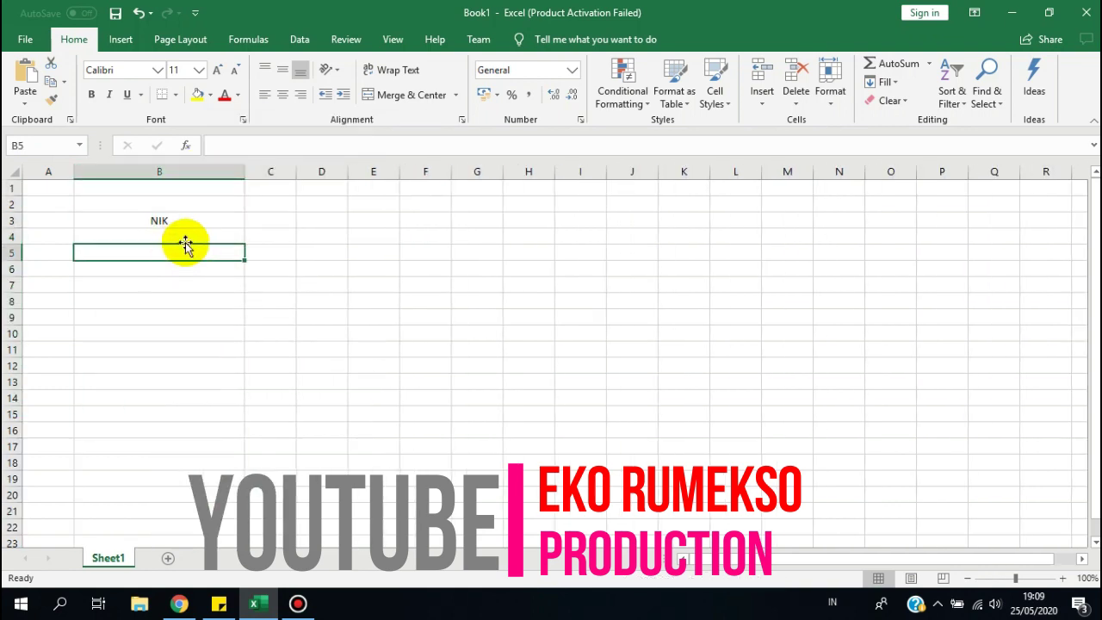
pyautogui.press('Right')
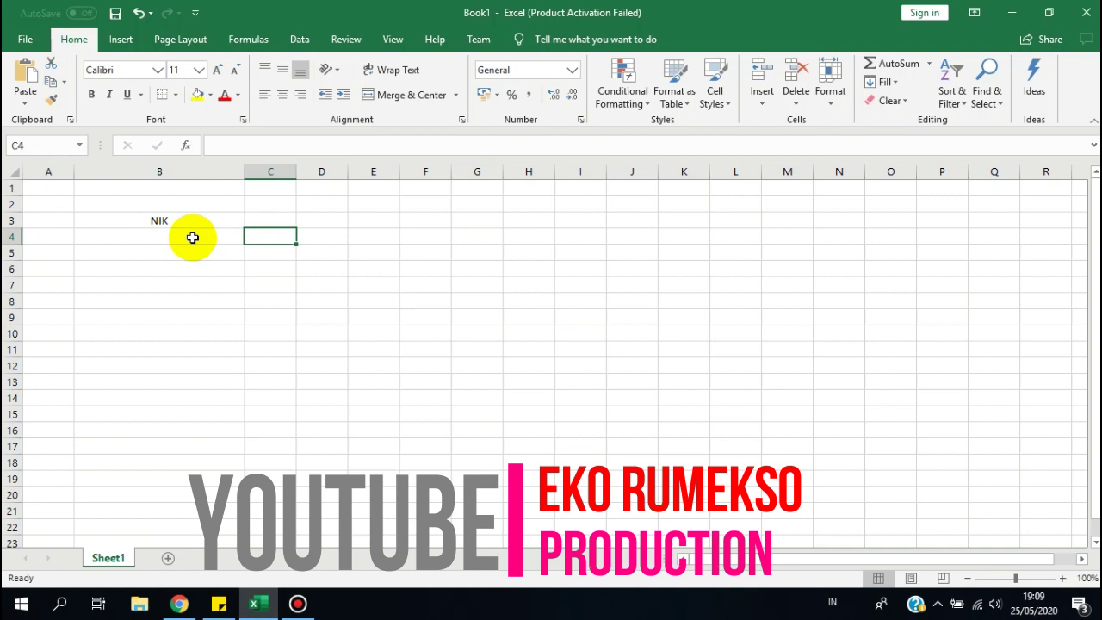
pyautogui.click(193, 238)
pyautogui.press('Right')
pyautogui.click(192, 238)
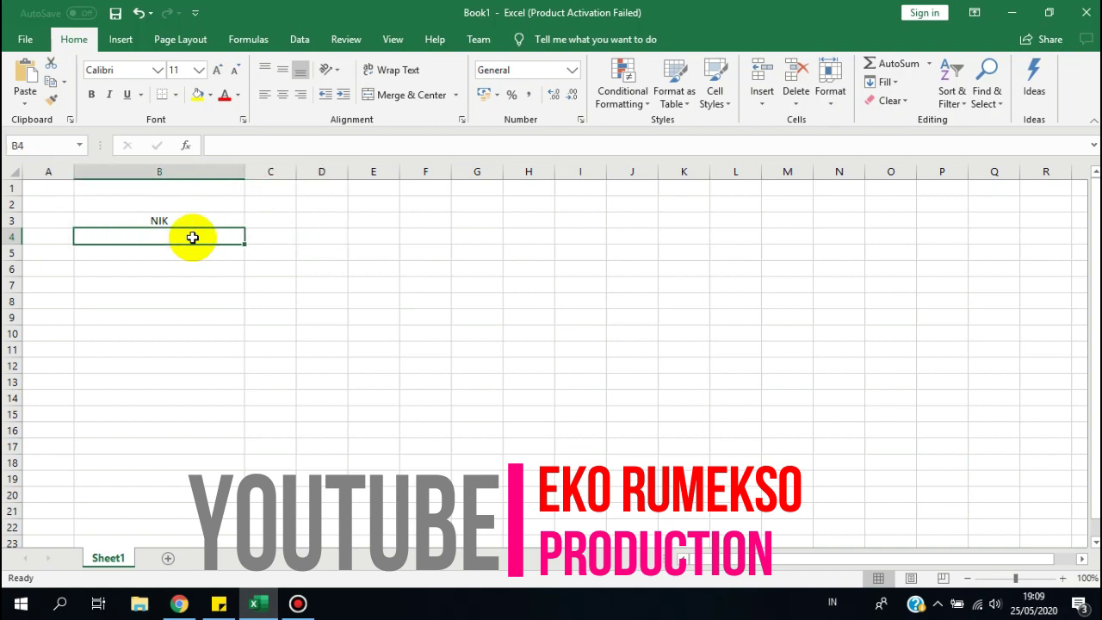
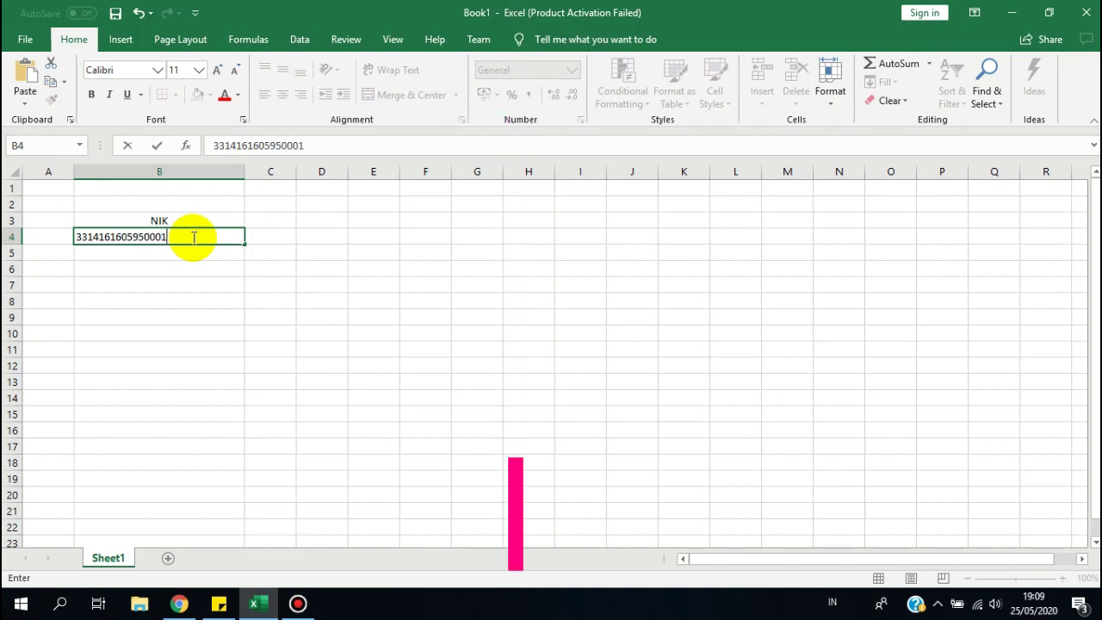
pyautogui.press('Return')
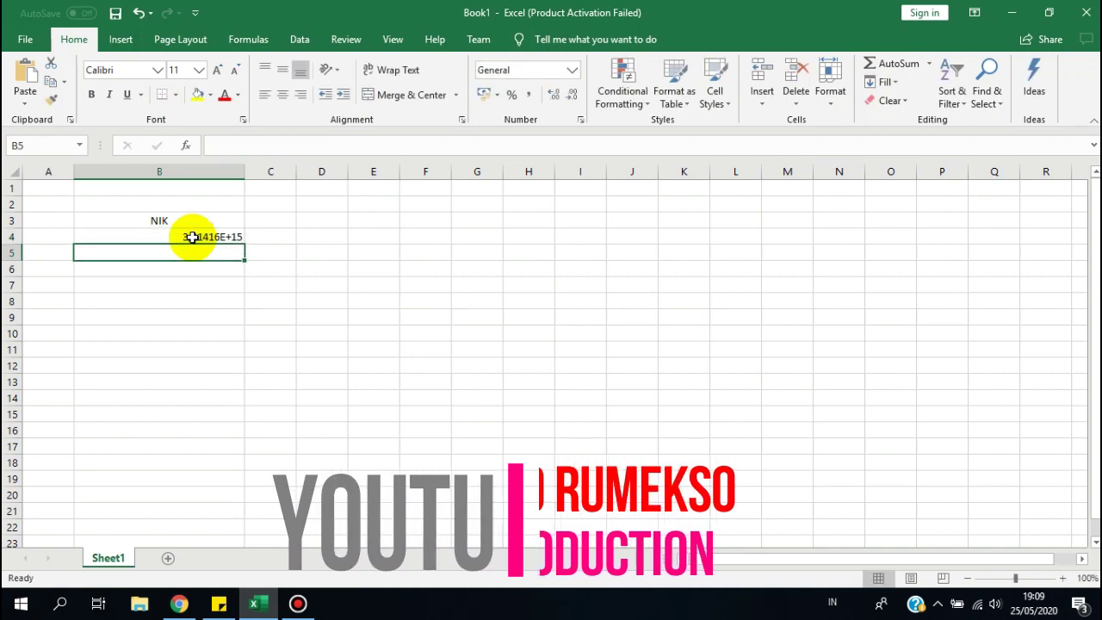
pyautogui.press('Up')
pyautogui.press('Up')
pyautogui.press('Up')
pyautogui.press('Down')
pyautogui.press('Down')
pyautogui.click(221, 168)
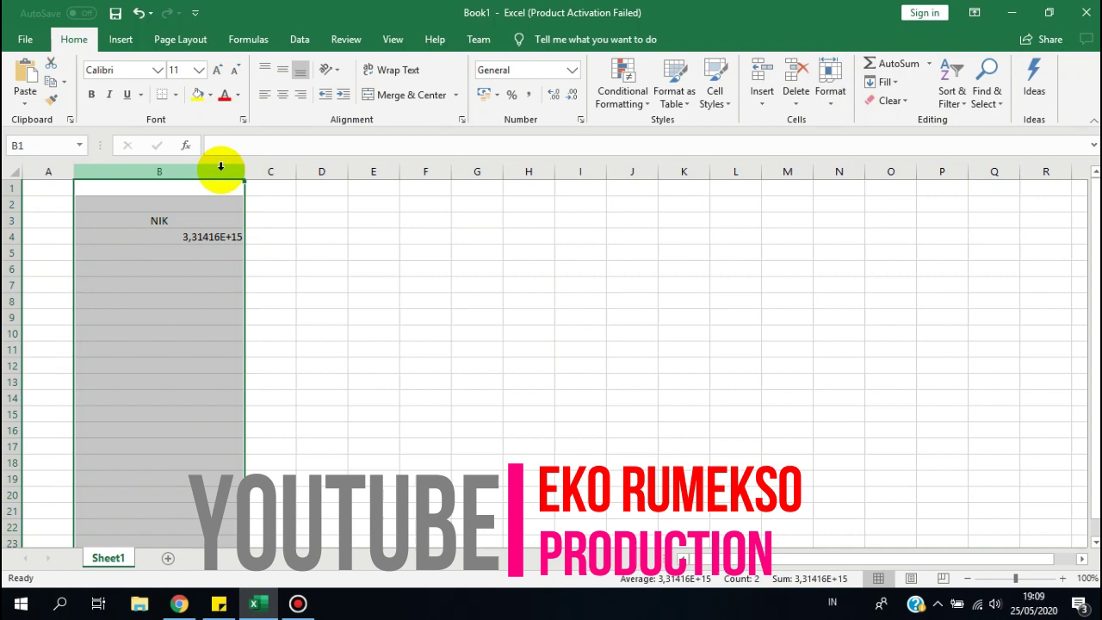
pyautogui.click(231, 237)
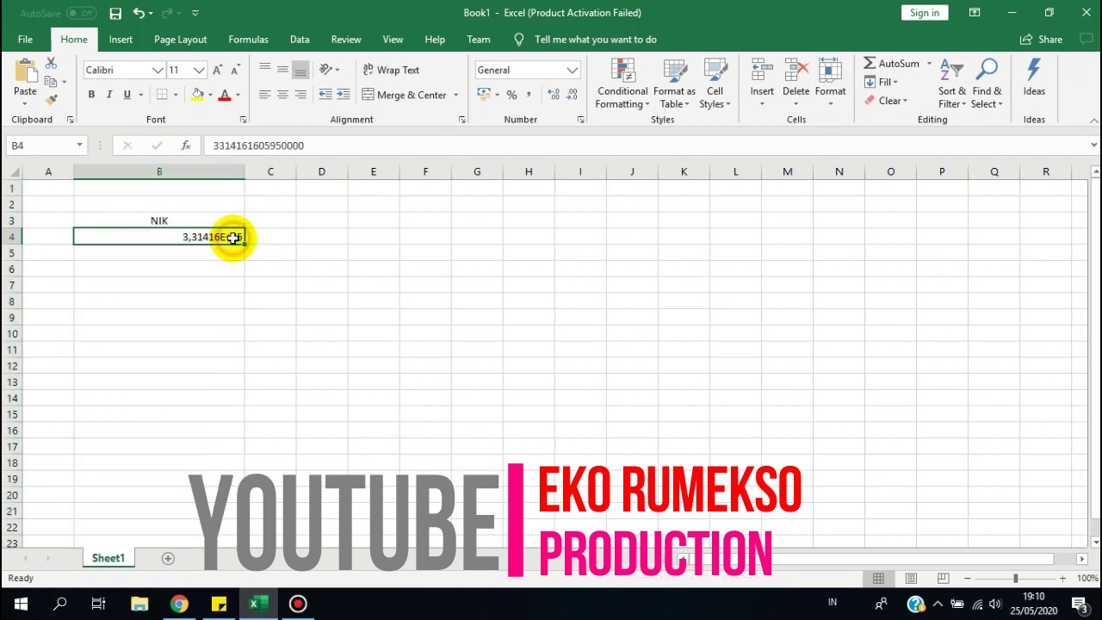
pyautogui.click(171, 253)
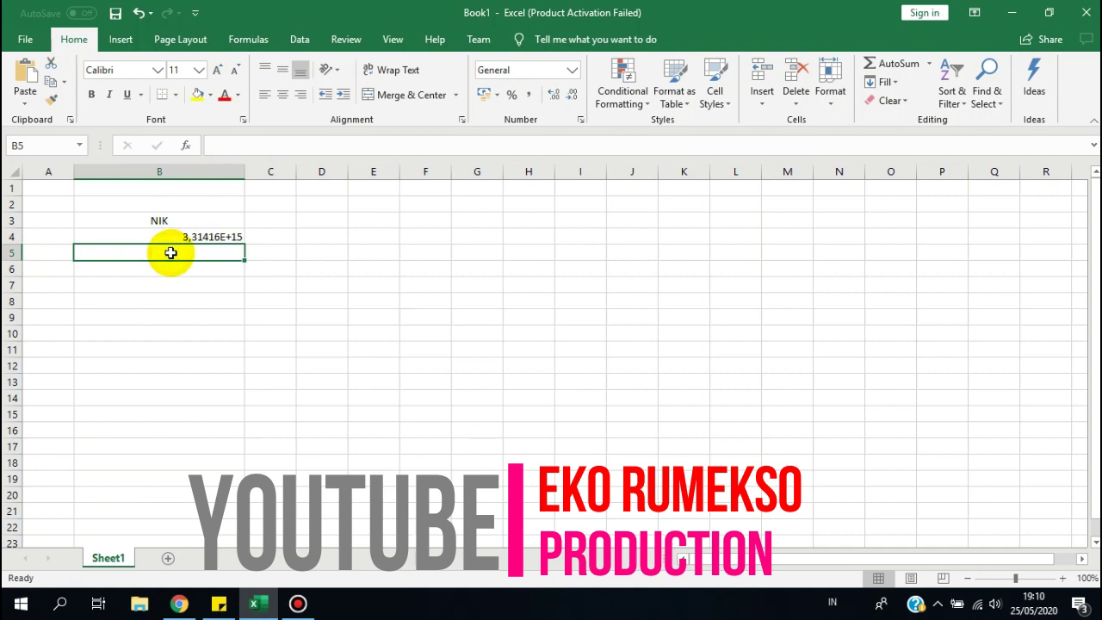
# Write GAGAL in C4 and inspect B4's full stored value in the formula bar.
pyautogui.click(204, 241)
pyautogui.press('Right')
pyautogui.write('GA')
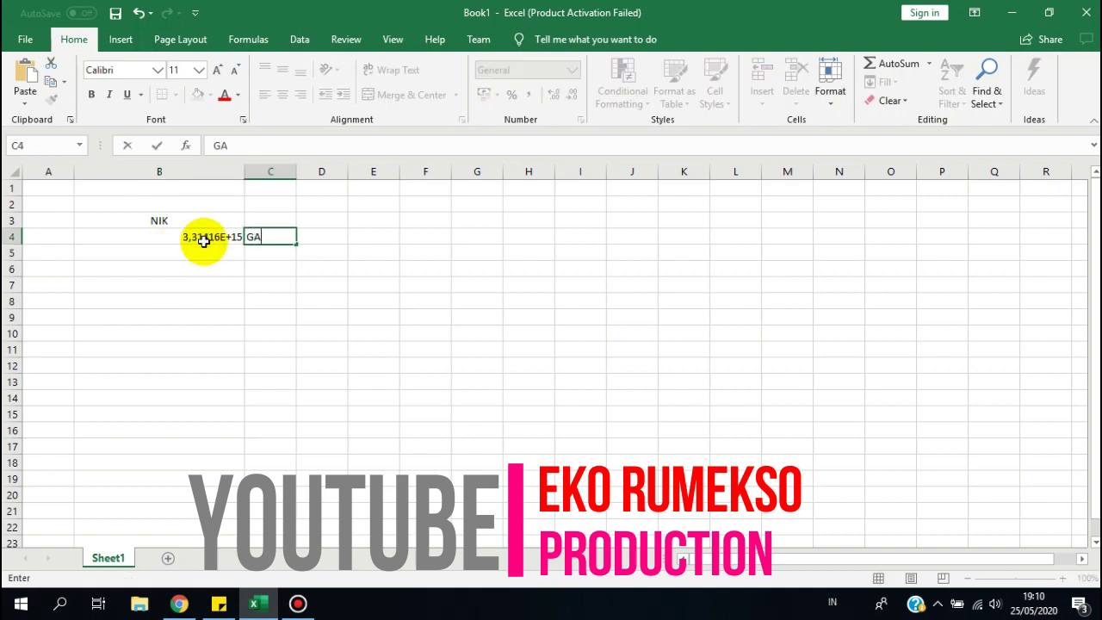
pyautogui.press('Return')
pyautogui.press('Left')
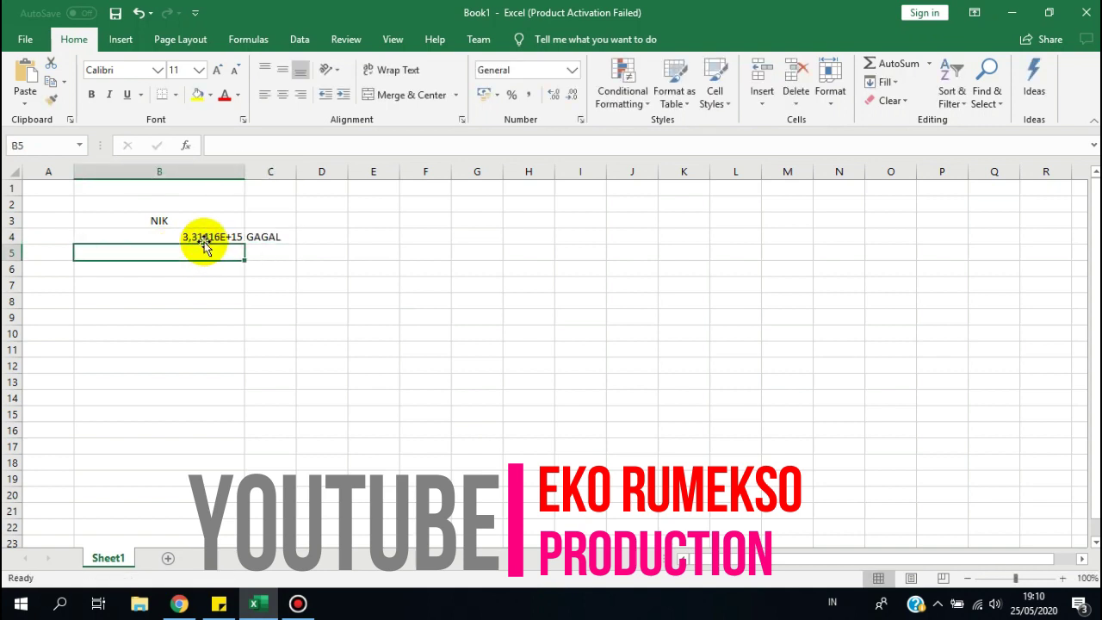
pyautogui.press('Up')
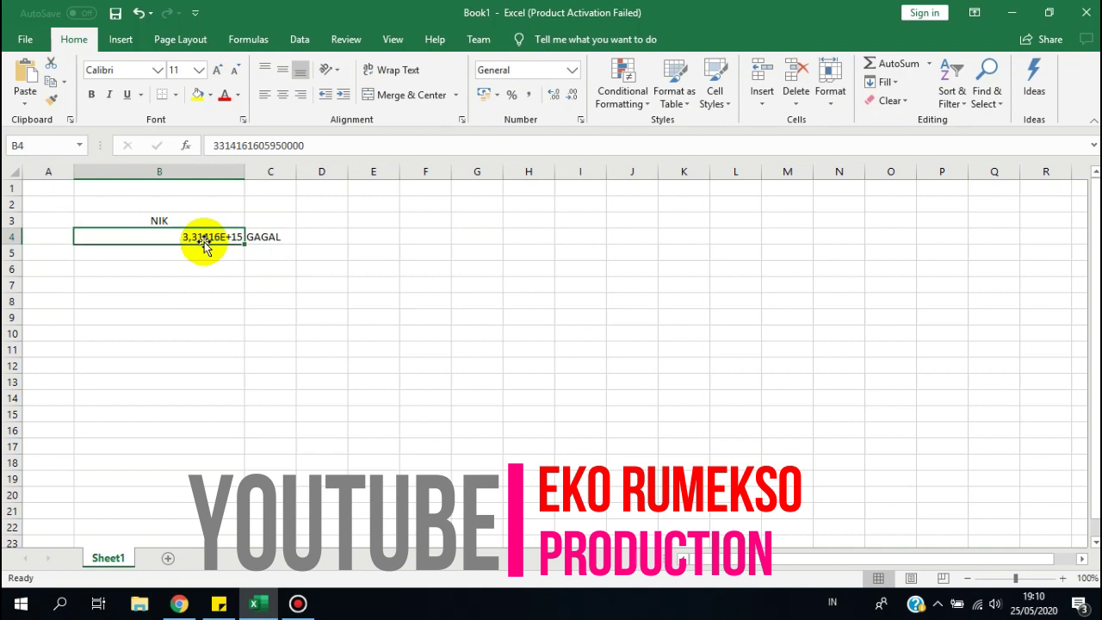
pyautogui.click(365, 147)
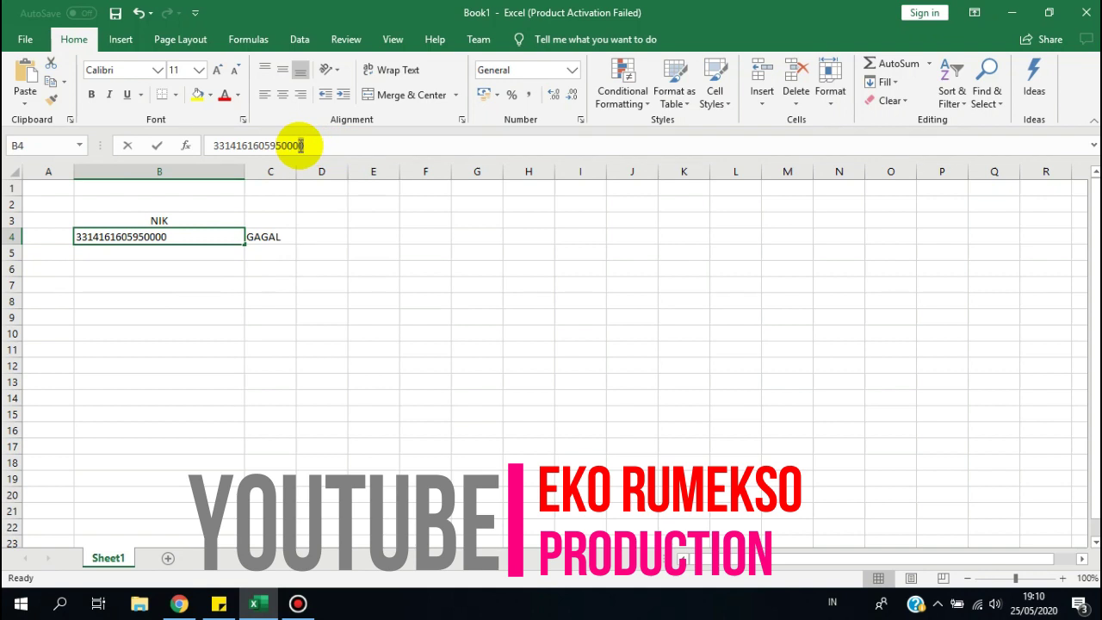
pyautogui.click(263, 303)
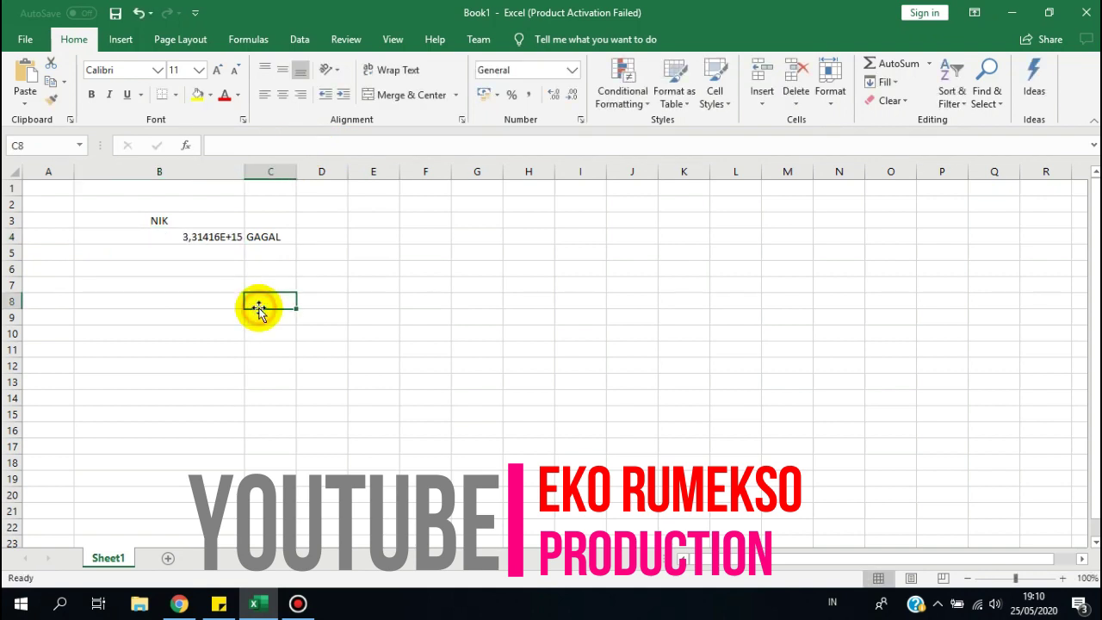
# Label B6 as CARA 1 and widen column C.
pyautogui.click(186, 253)
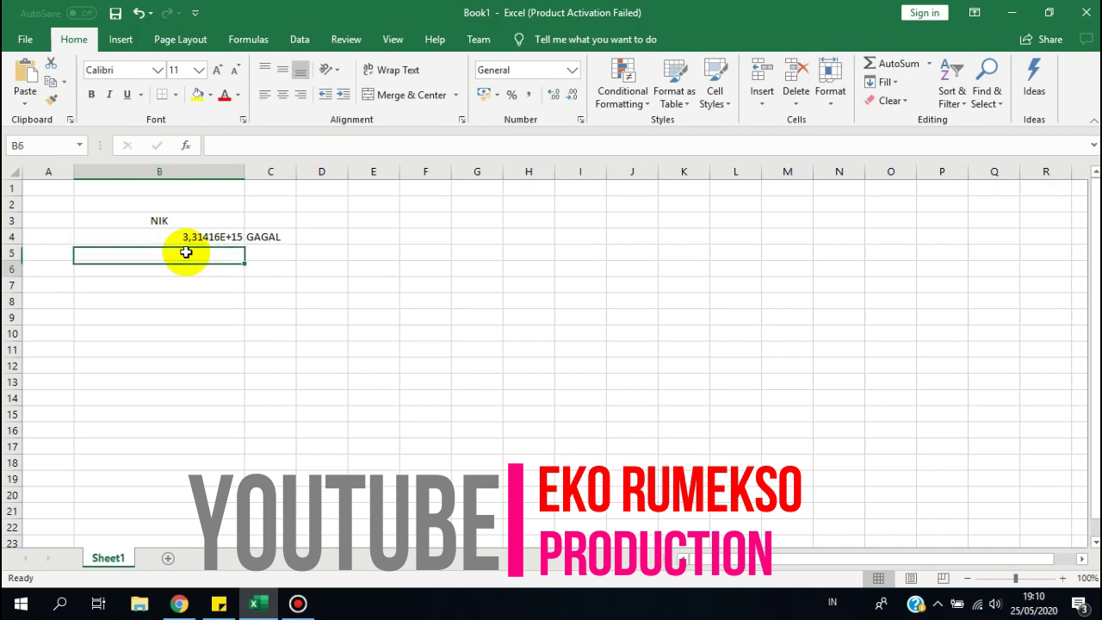
pyautogui.press('Down')
pyautogui.press('Left')
pyautogui.press('Right')
pyautogui.write('CARA')
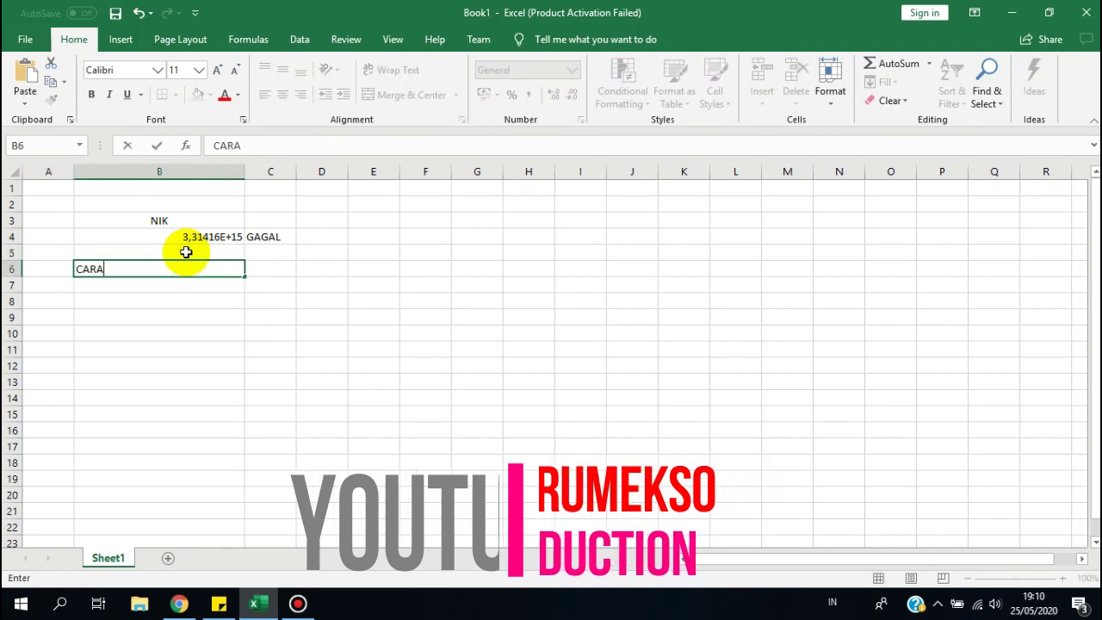
pyautogui.write(' 1')
pyautogui.press('Right')
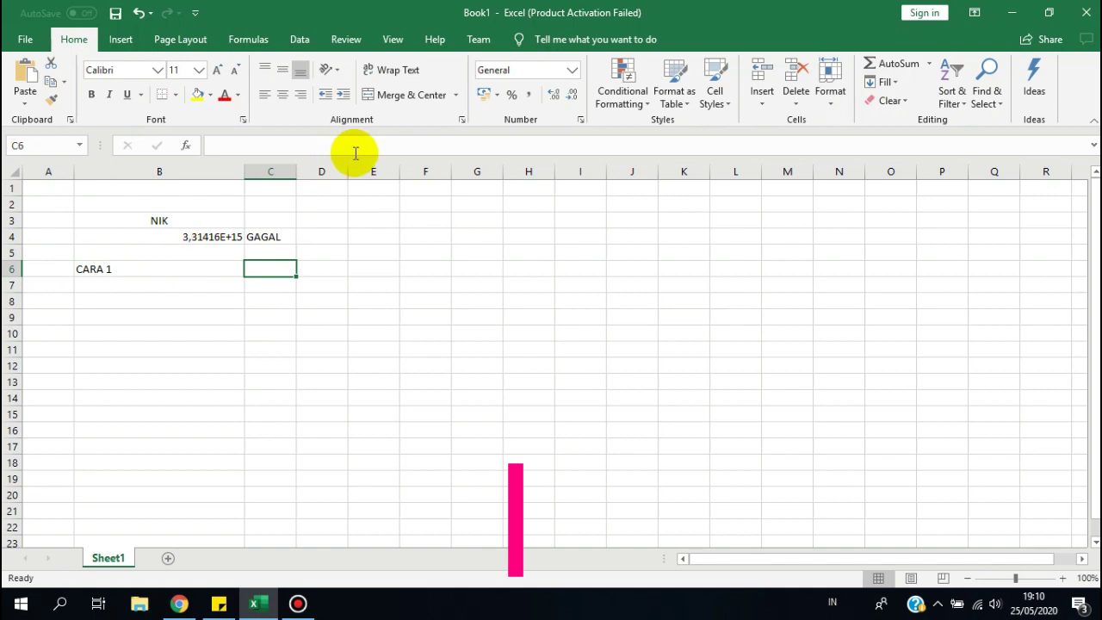
pyautogui.moveTo(297, 171); pyautogui.dragTo(418, 177)
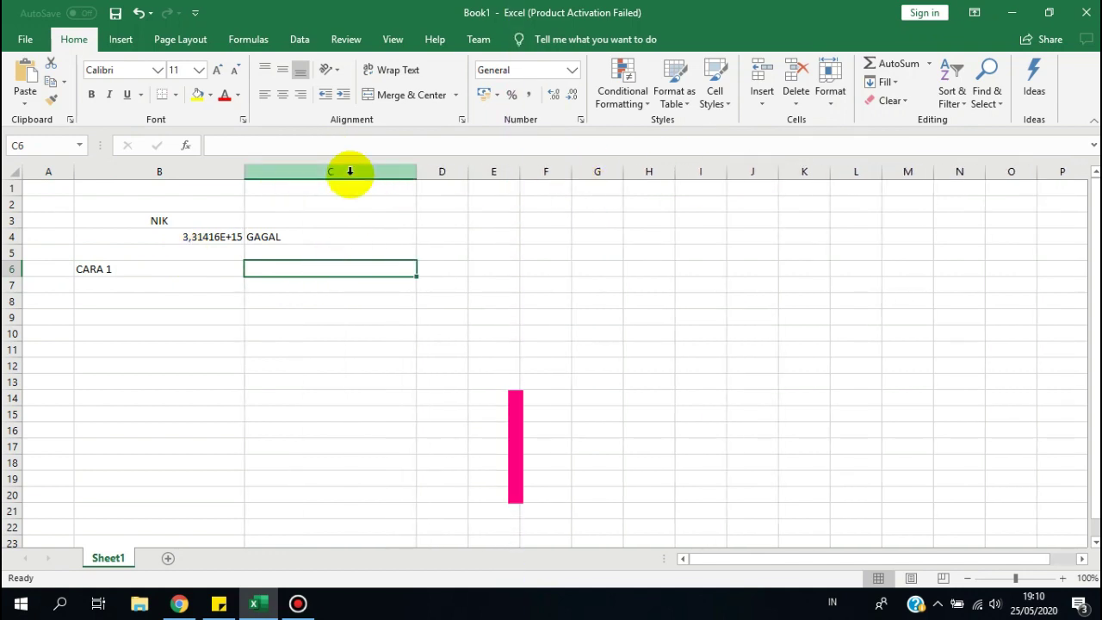
# Narrow column B and delete the GAGAL note from C4.
pyautogui.moveTo(242, 172); pyautogui.dragTo(164, 170)
pyautogui.click(201, 236)
pyautogui.press('Delete')
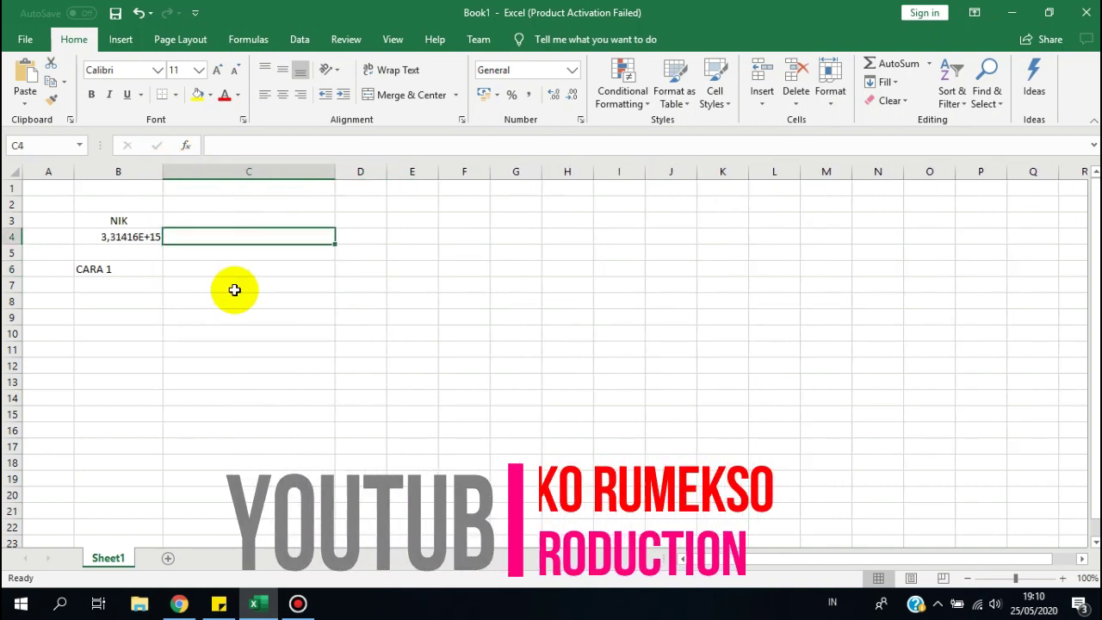
pyautogui.click(216, 267)
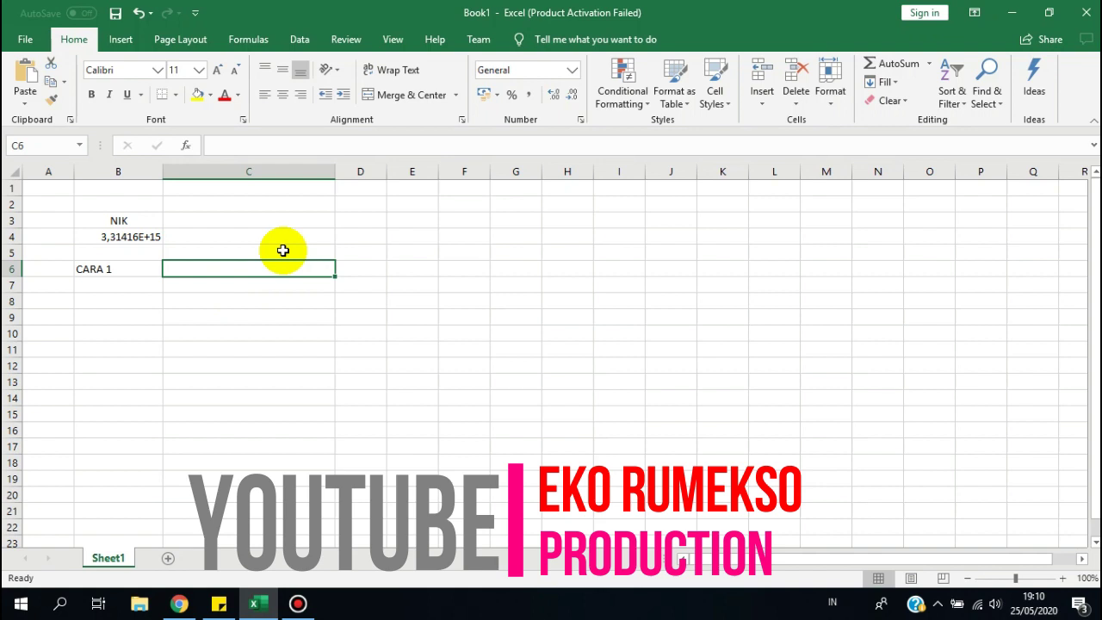
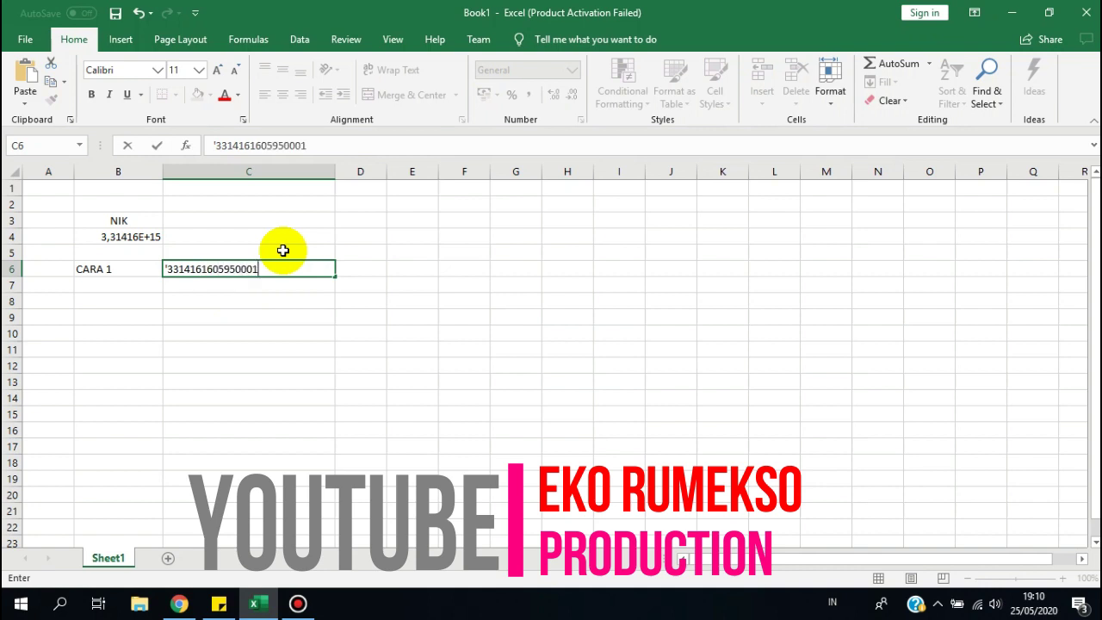
pyautogui.press('Return')
pyautogui.press('Up')
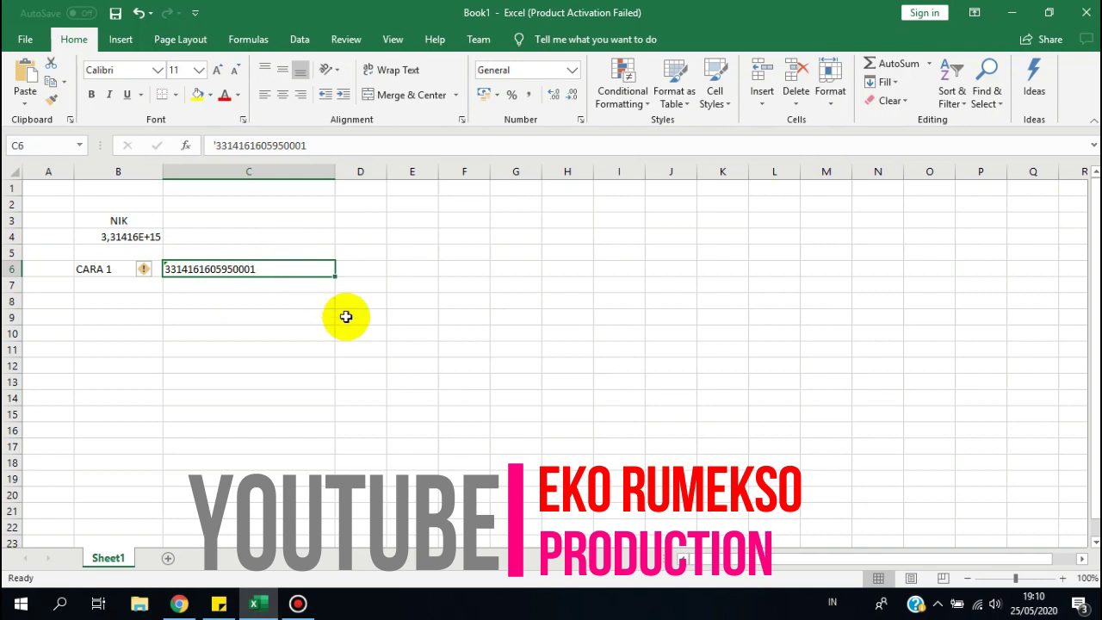
pyautogui.press('Return')
pyautogui.press('Up')
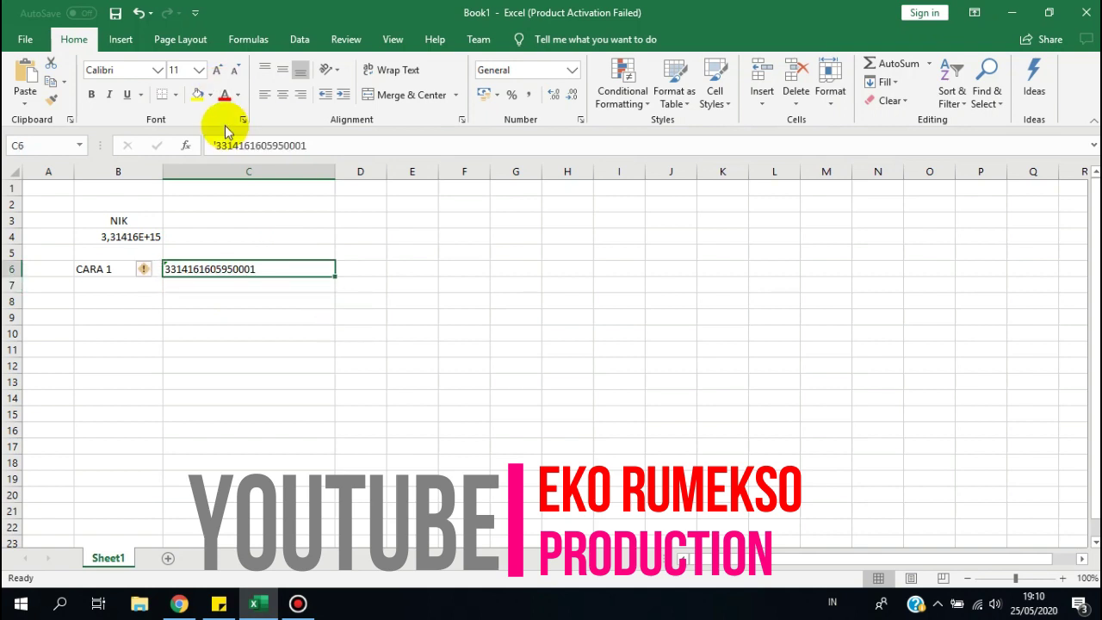
pyautogui.click(220, 146)
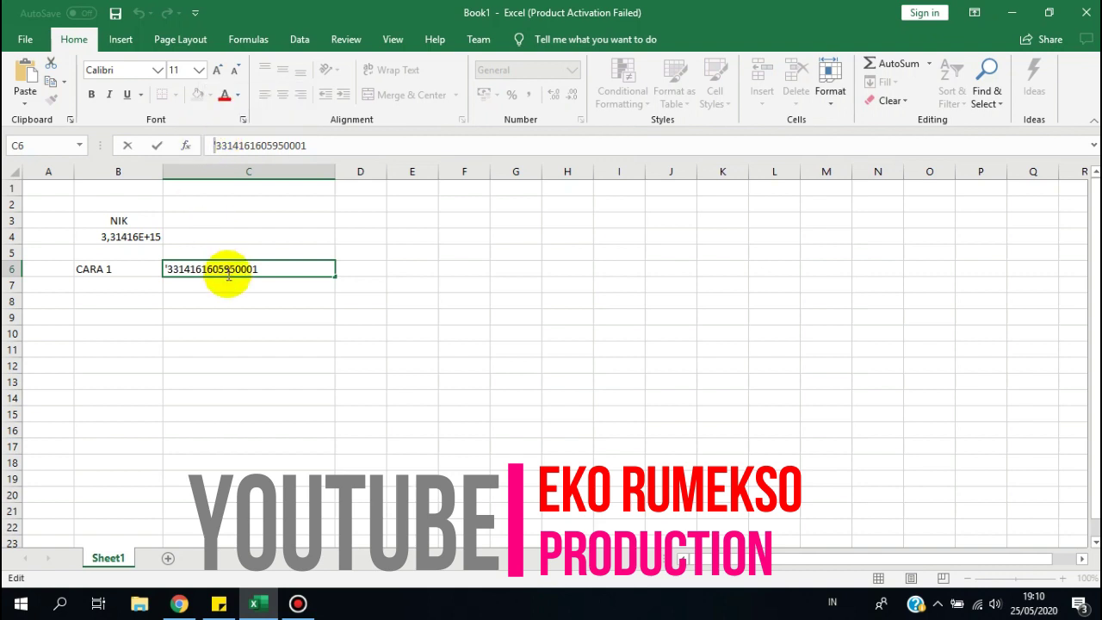
pyautogui.press('Return')
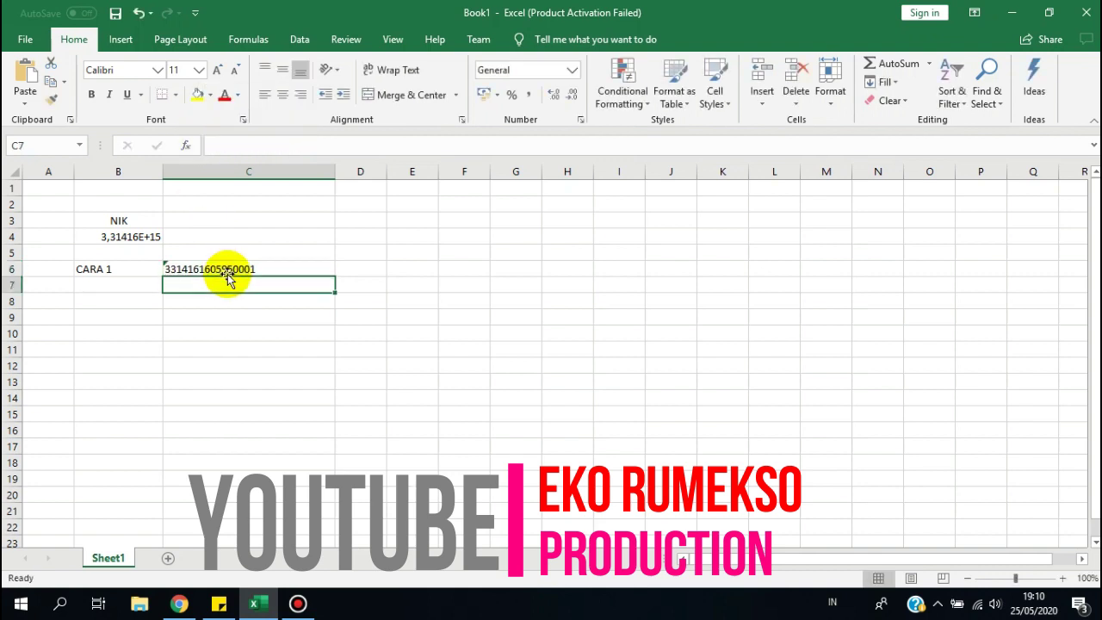
pyautogui.press('Up')
pyautogui.press('Down')
pyautogui.press('Up')
pyautogui.press('Left')
pyautogui.press('Down')
# Label B7 as CARA 2 and format the whole of column C as Text via Format Cells.
pyautogui.write('CARA ')
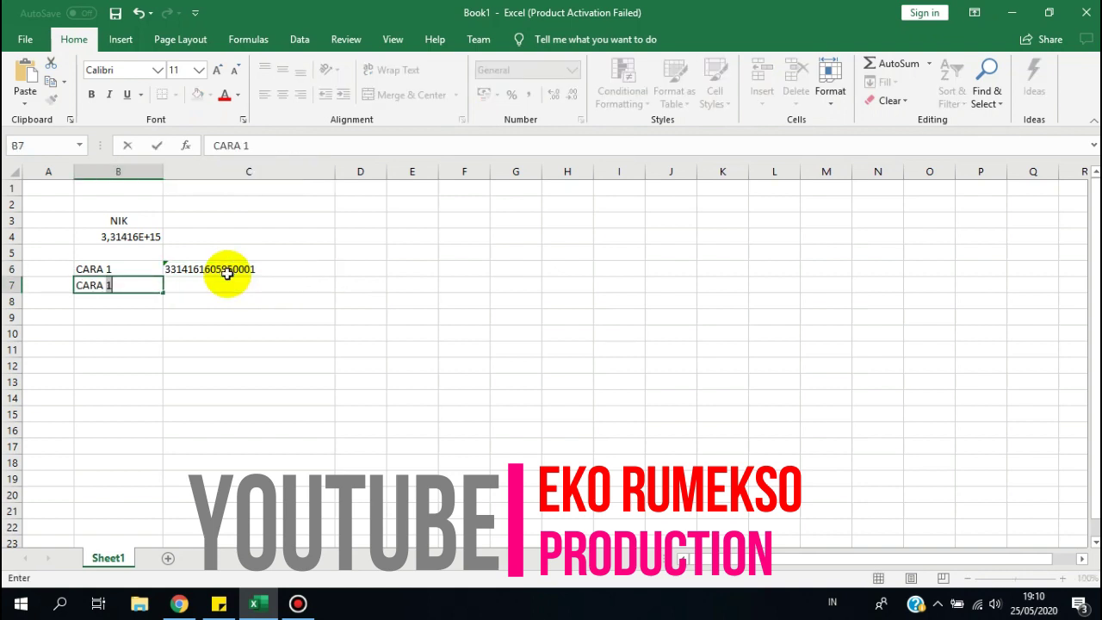
pyautogui.write('2')
pyautogui.press('Tab')
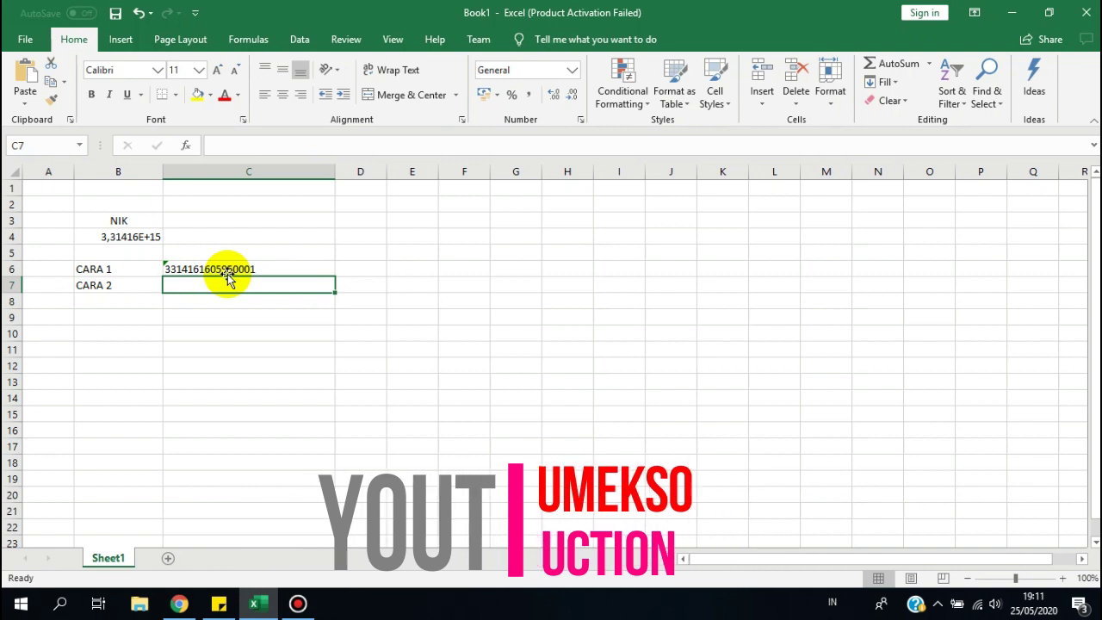
pyautogui.click(312, 175)
pyautogui.rightClick(312, 178)
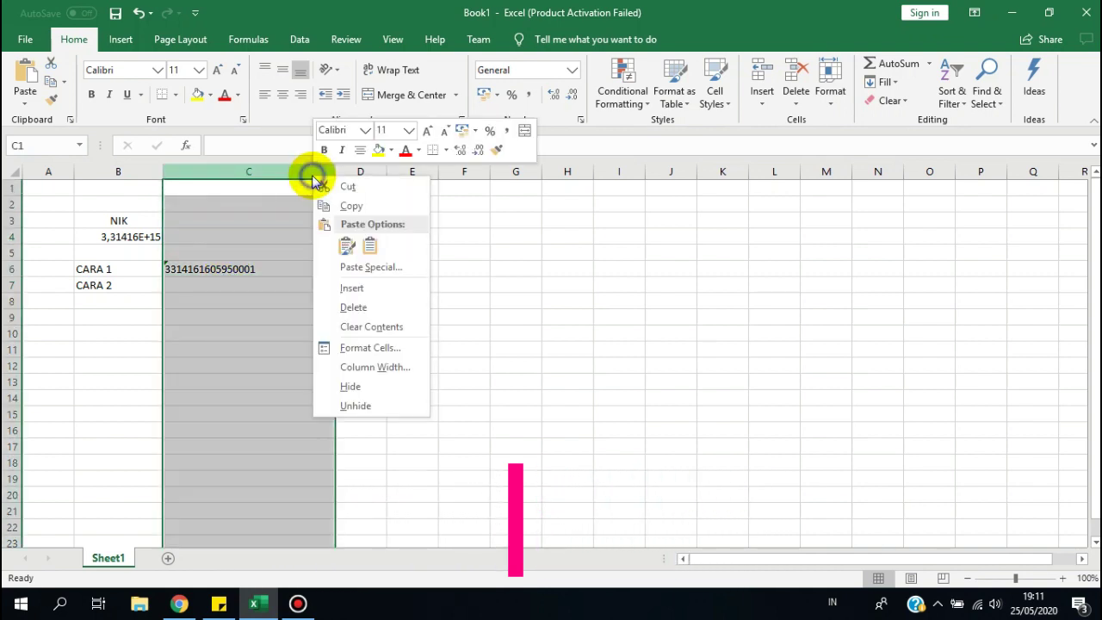
pyautogui.click(370, 348)
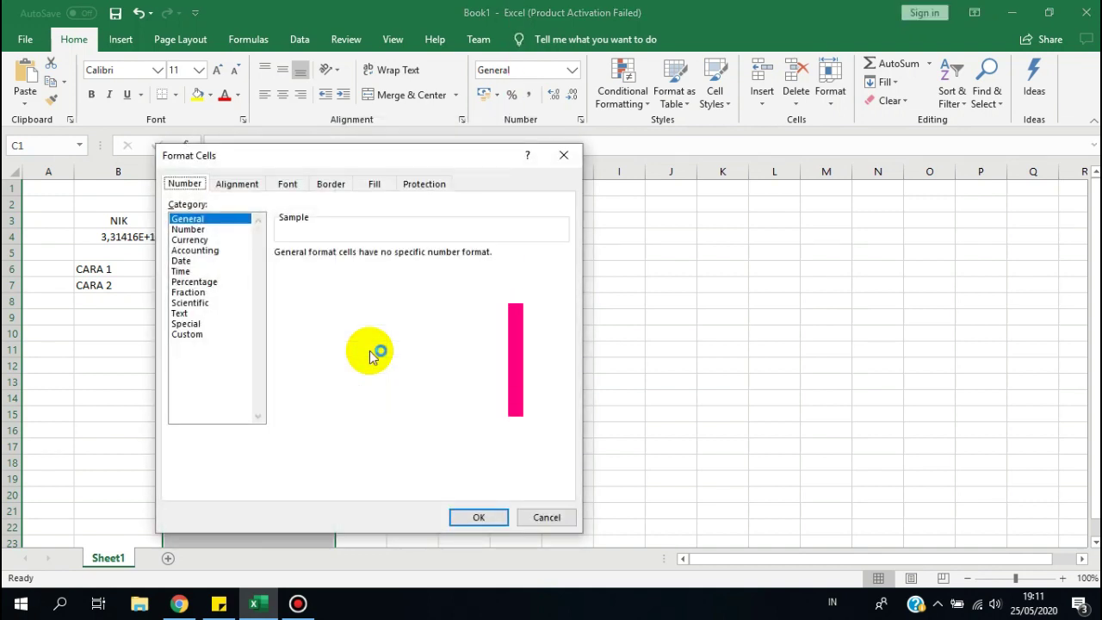
pyautogui.click(207, 314)
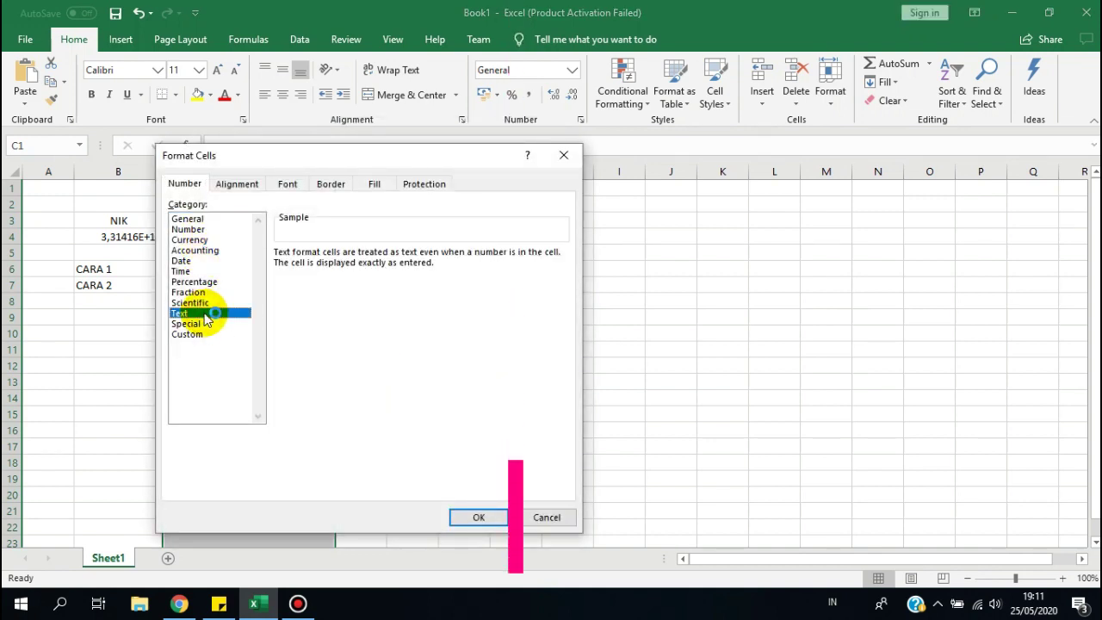
pyautogui.click(195, 220)
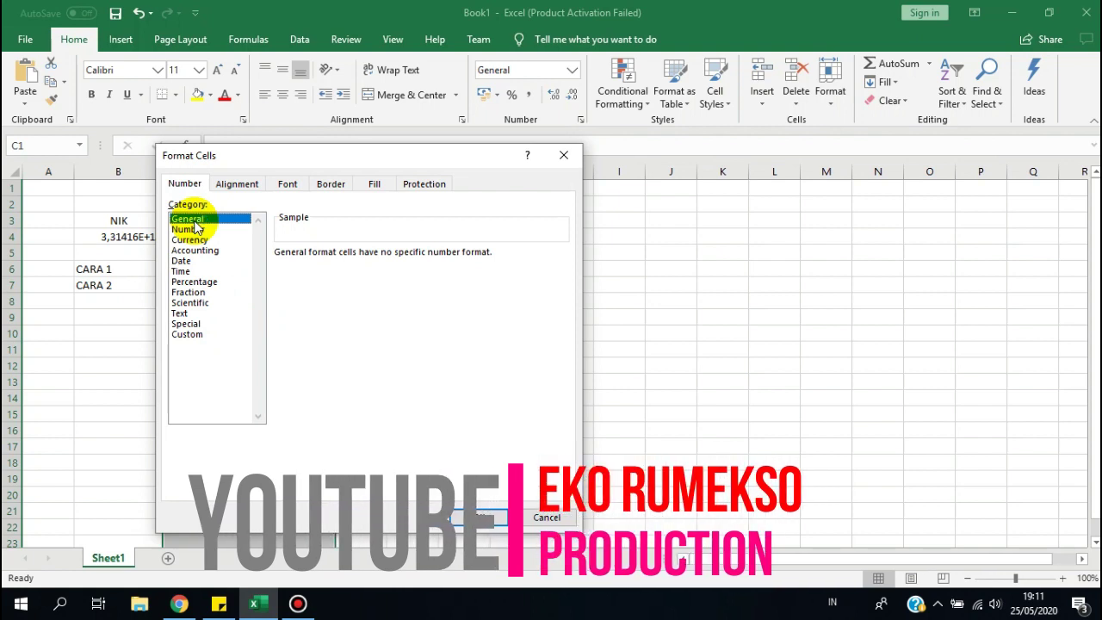
pyautogui.click(183, 314)
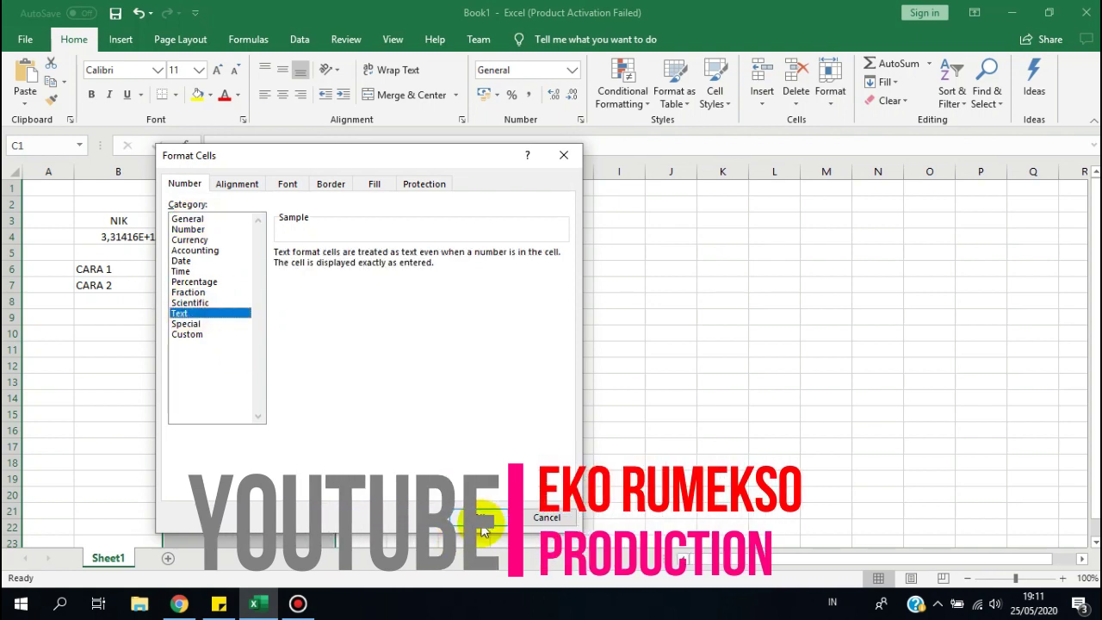
pyautogui.click(481, 524)
pyautogui.click(196, 287)
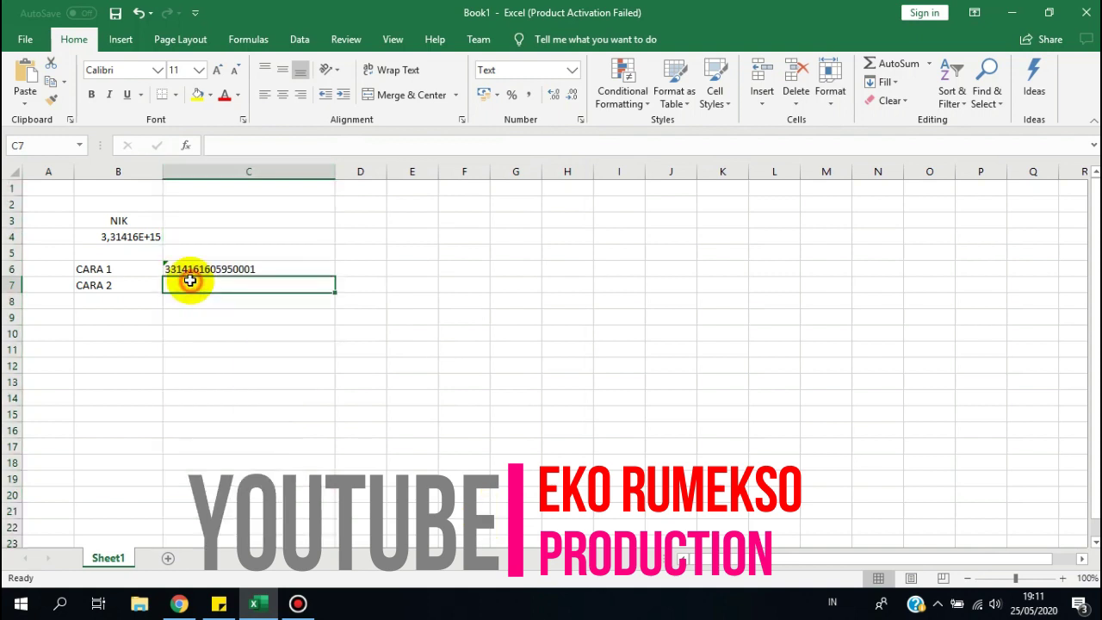
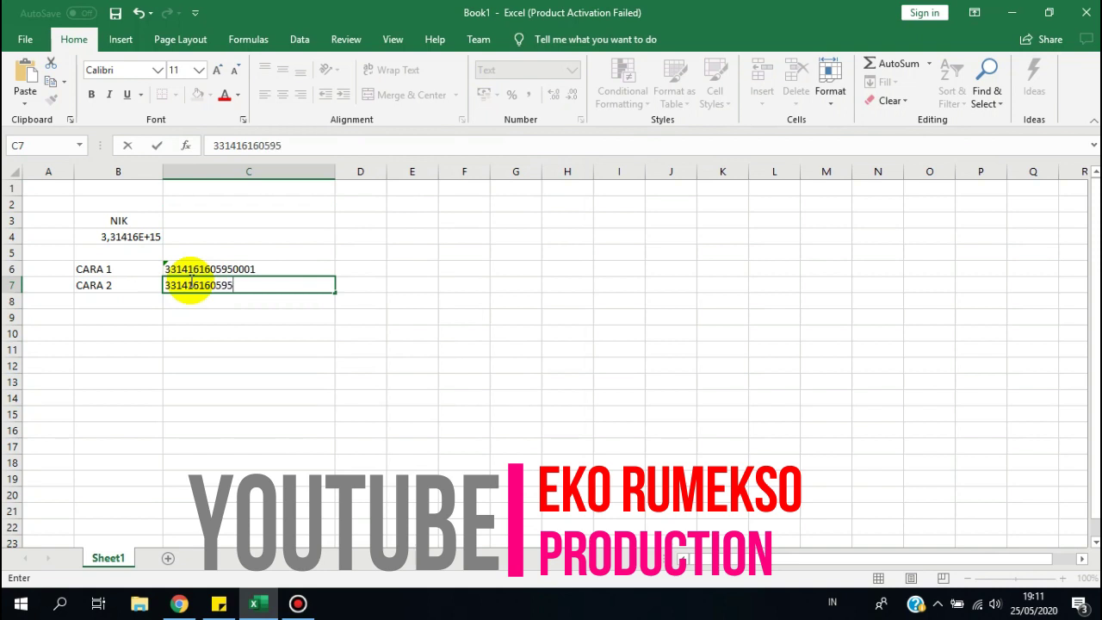
pyautogui.press('Return')
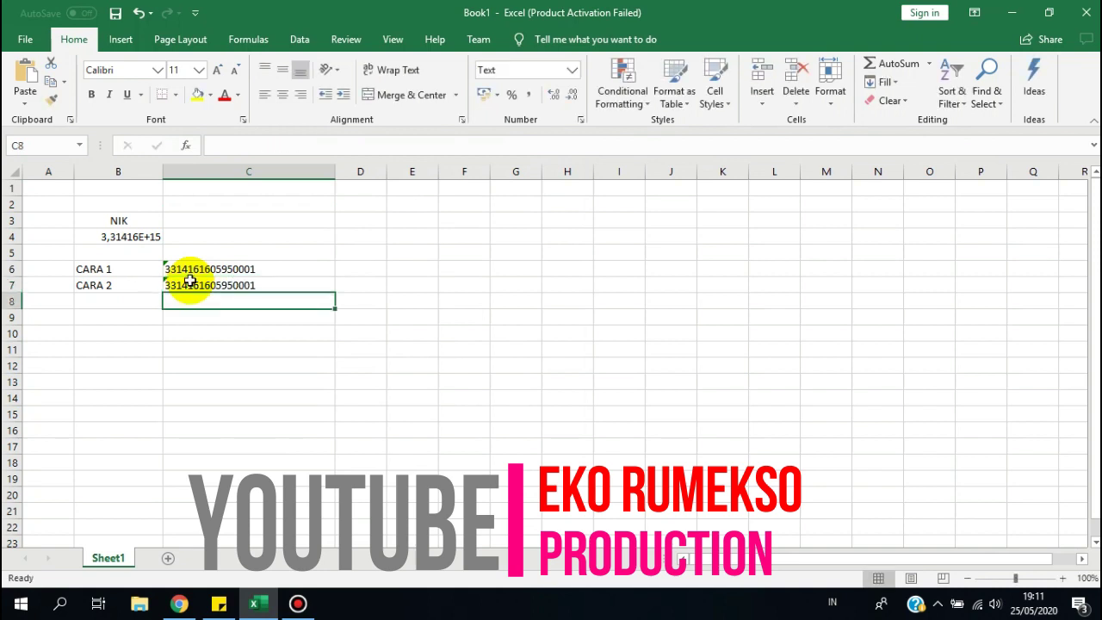
pyautogui.click(242, 279)
pyautogui.press('Return')
pyautogui.click(244, 281)
pyautogui.press('Up')
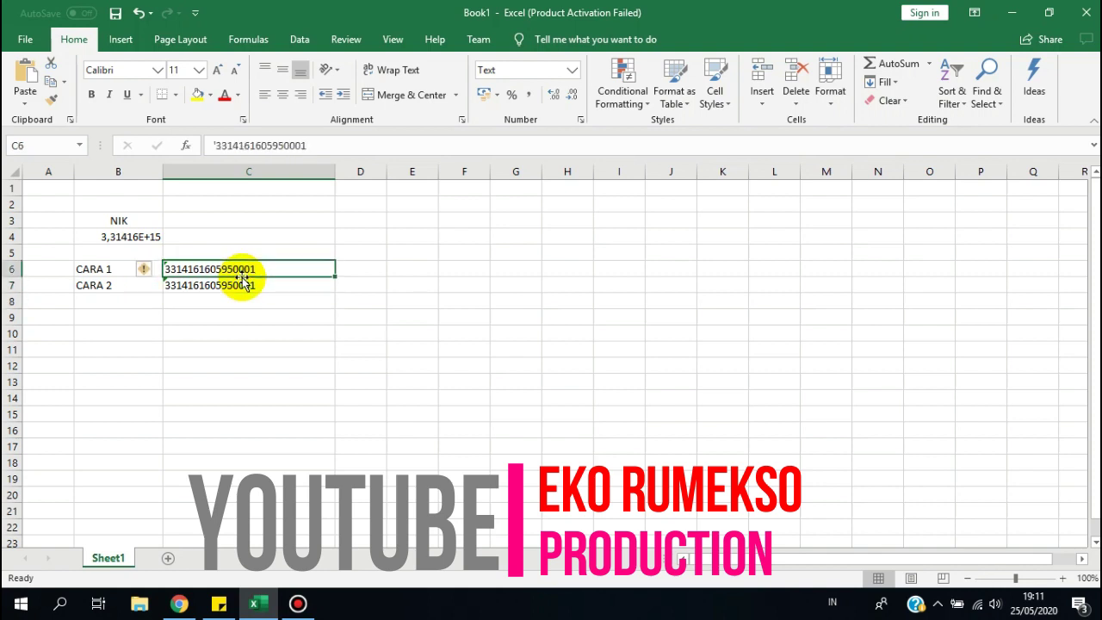
pyautogui.press('Down')
pyautogui.press('Up')
pyautogui.press('Left')
pyautogui.press('Right')
pyautogui.press('Down')
pyautogui.press('Left')
pyautogui.press('Up')
pyautogui.press('Right')
pyautogui.press('Right')
pyautogui.press('Left')
pyautogui.press('Right')
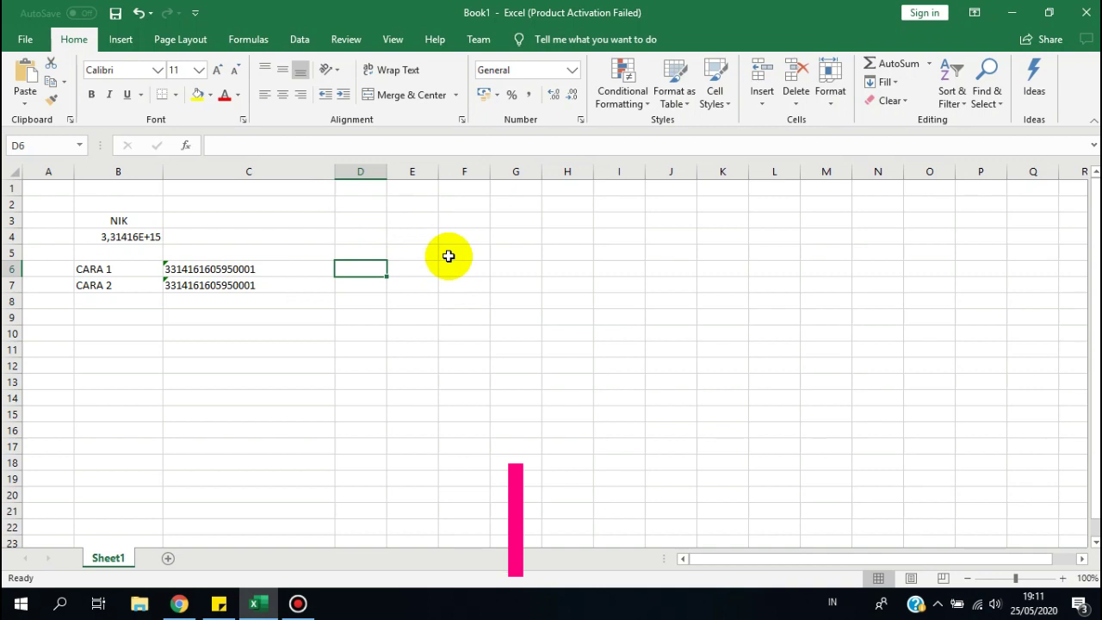
# Type the note TIDAK TERDETEKSI DI APLIKASI into D6 beside the CARA 1 NIK.
pyautogui.write('TID')
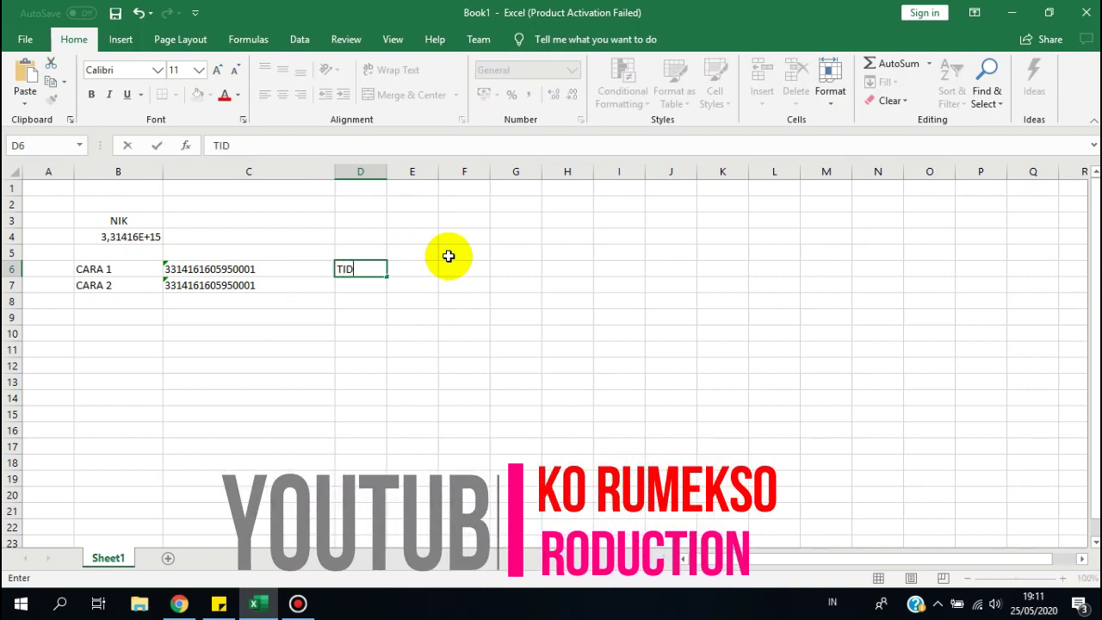
pyautogui.write('AK TERDETEKSI DI APLIKASI')
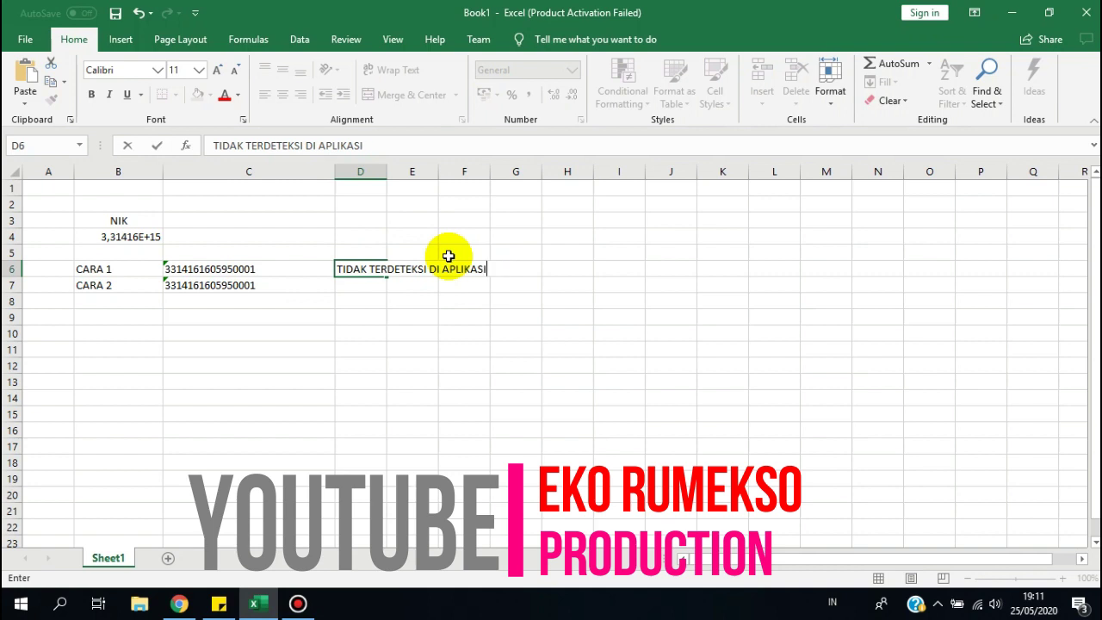
pyautogui.press('Return')
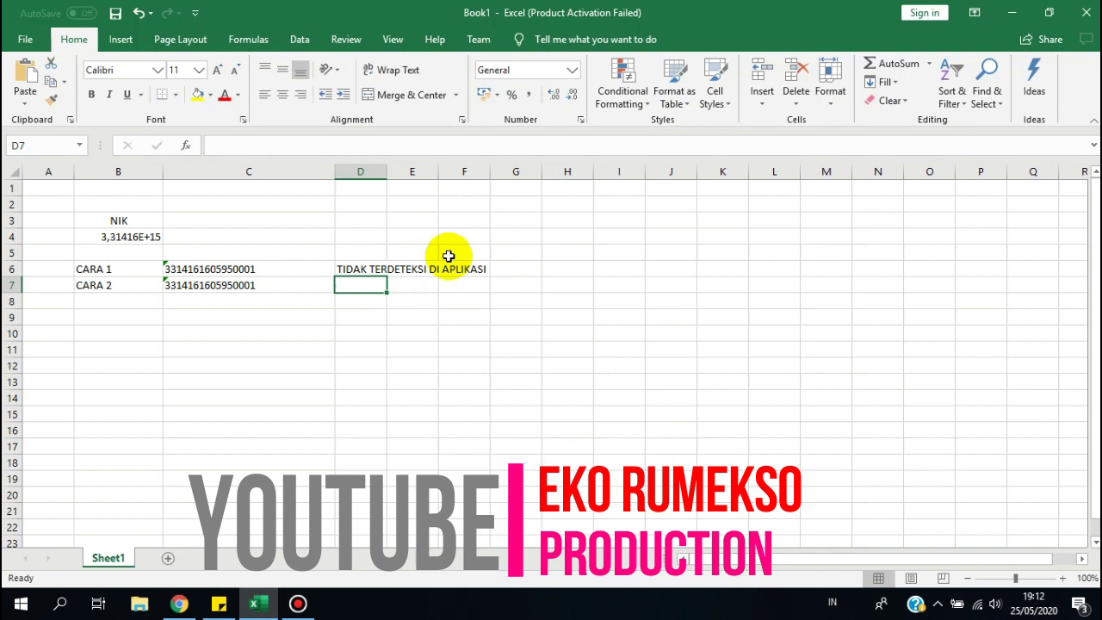
# Move between the CARA 1 and CARA 2 NIK cells C6 and C7 to compare them.
pyautogui.press('Return')
pyautogui.press('Up')
pyautogui.press('Up')
pyautogui.press('Up')
pyautogui.press('Down')
pyautogui.press('Down')
pyautogui.press('Up')
pyautogui.press('Up')
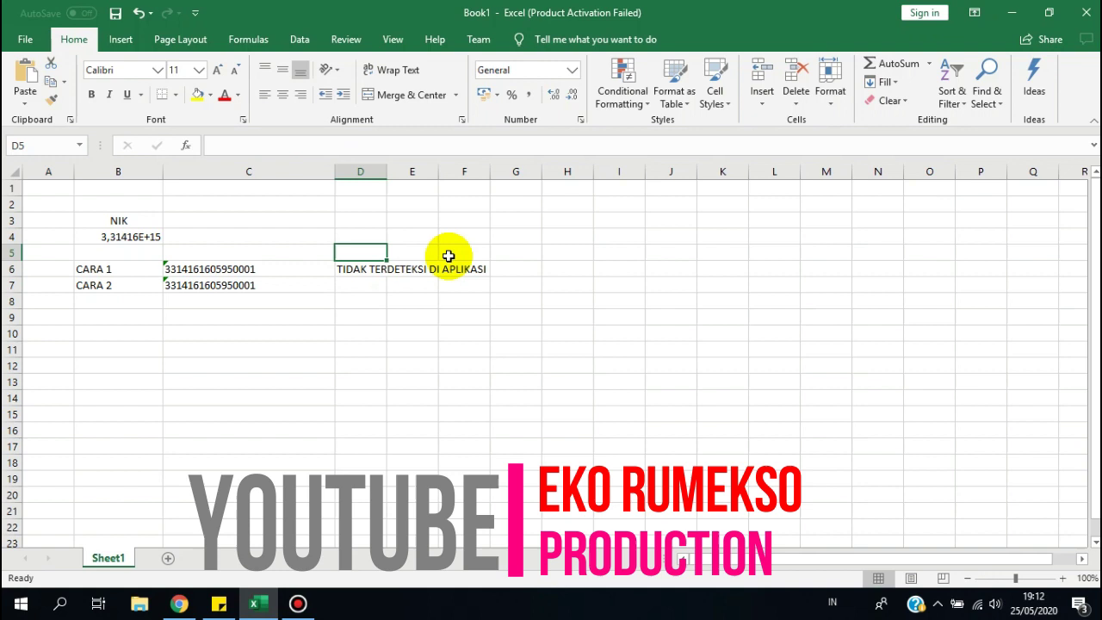
pyautogui.press('Up')
pyautogui.press('Up')
pyautogui.press('Up')
pyautogui.press('Up')
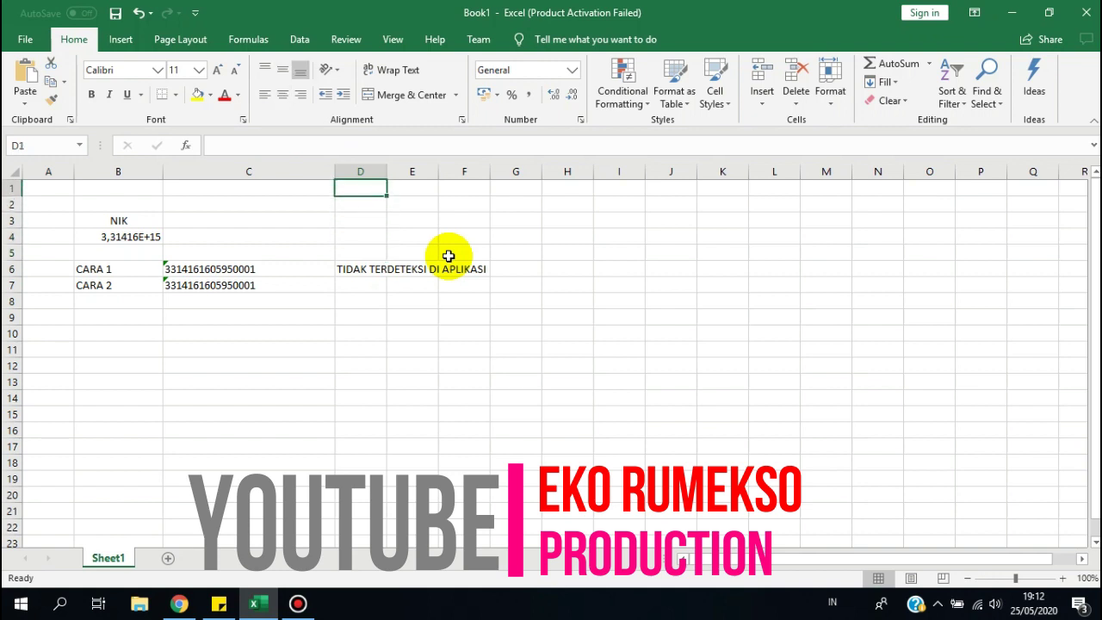
pyautogui.press('Down')
pyautogui.press('Down')
pyautogui.press('Down')
pyautogui.press('Down')
pyautogui.press('Down')
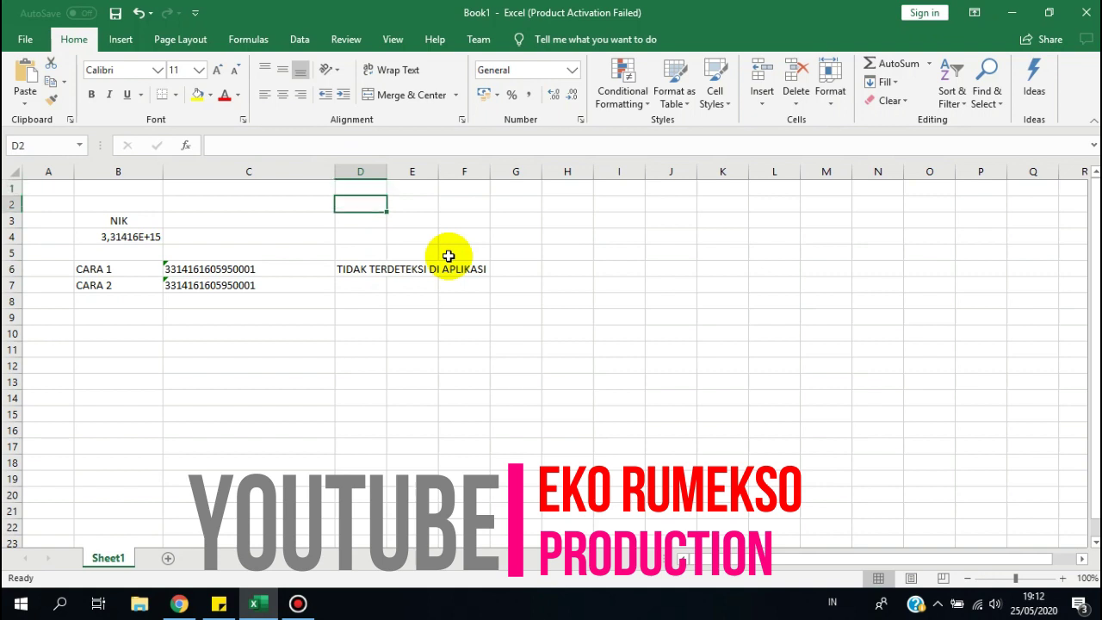
pyautogui.press('Down')
pyautogui.press('Up')
pyautogui.press('Left')
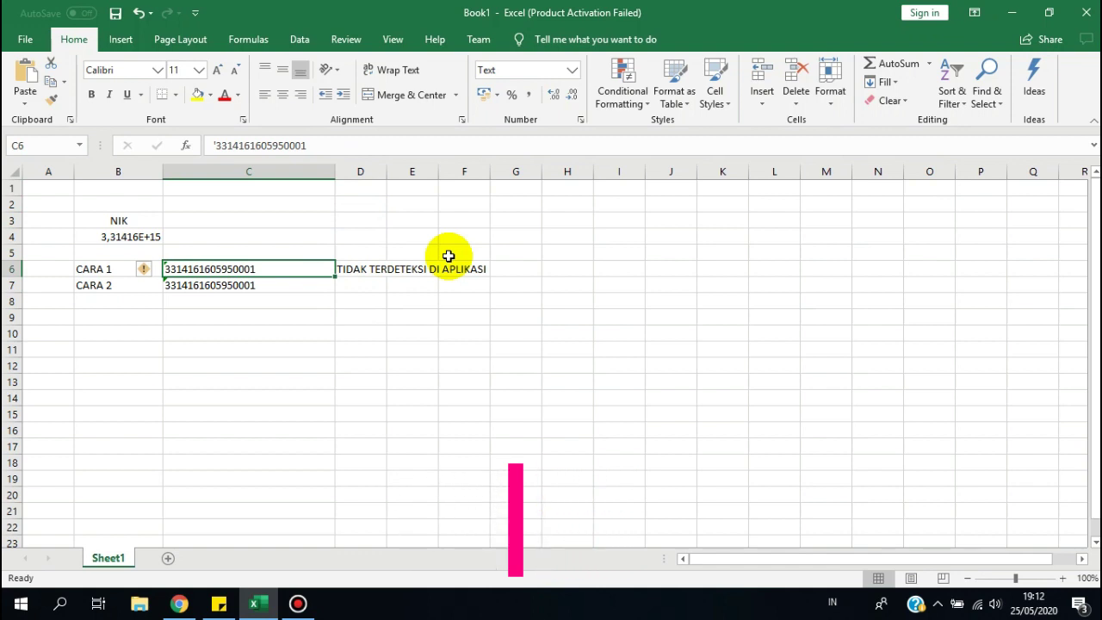
pyautogui.press('Down')
pyautogui.press('Down')
pyautogui.press('Up')
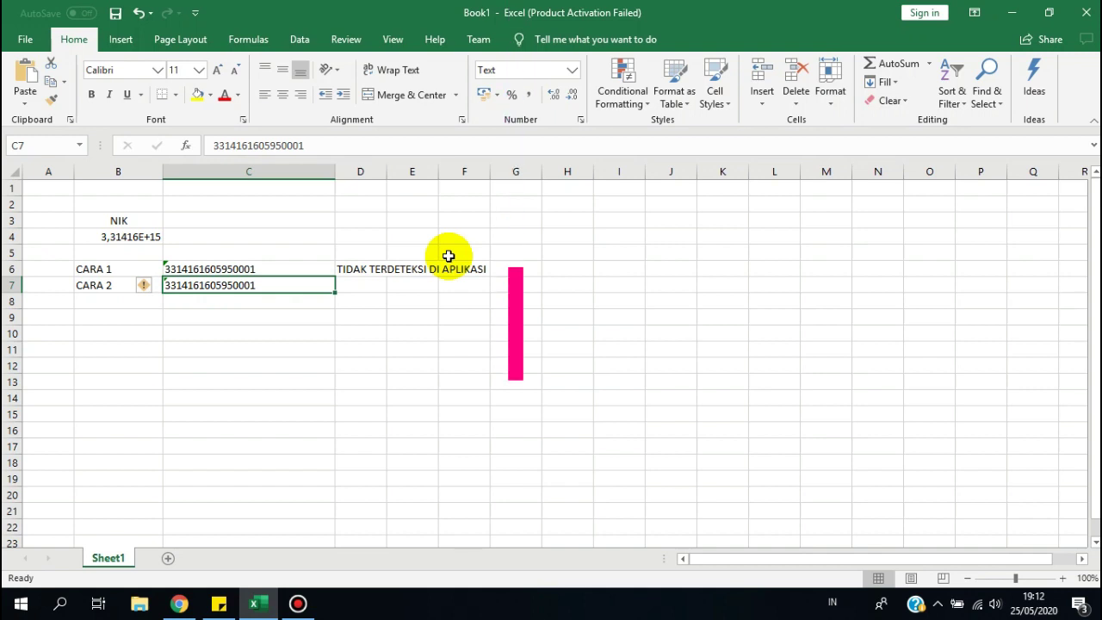
pyautogui.press('Up')
pyautogui.press('Left')
pyautogui.press('Down')
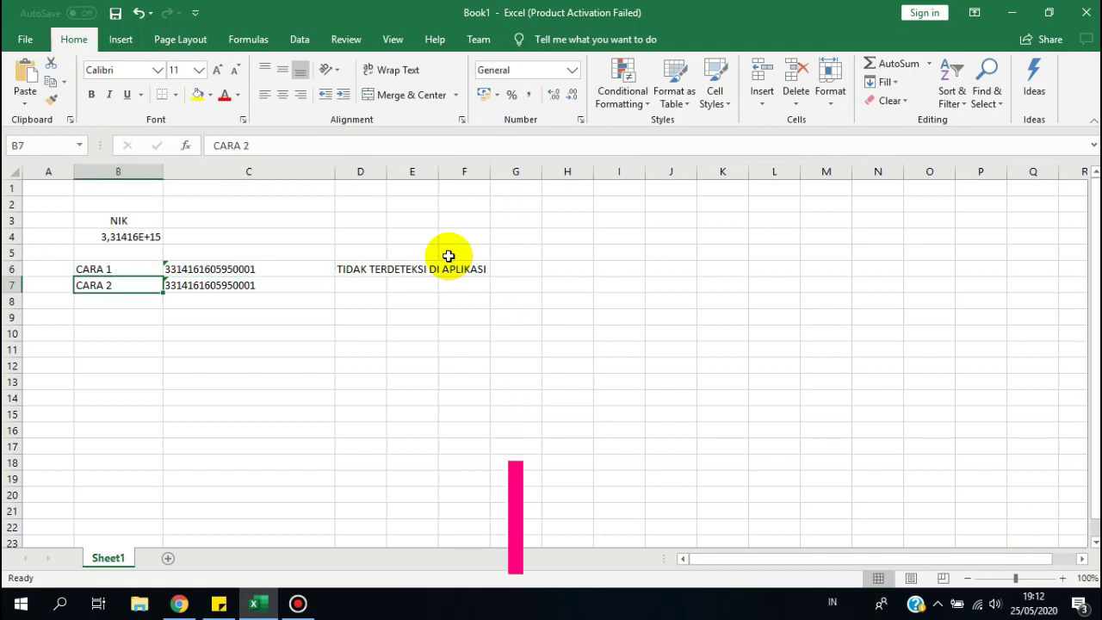
pyautogui.press('Right')
pyautogui.press('Right')
pyautogui.press('Left')
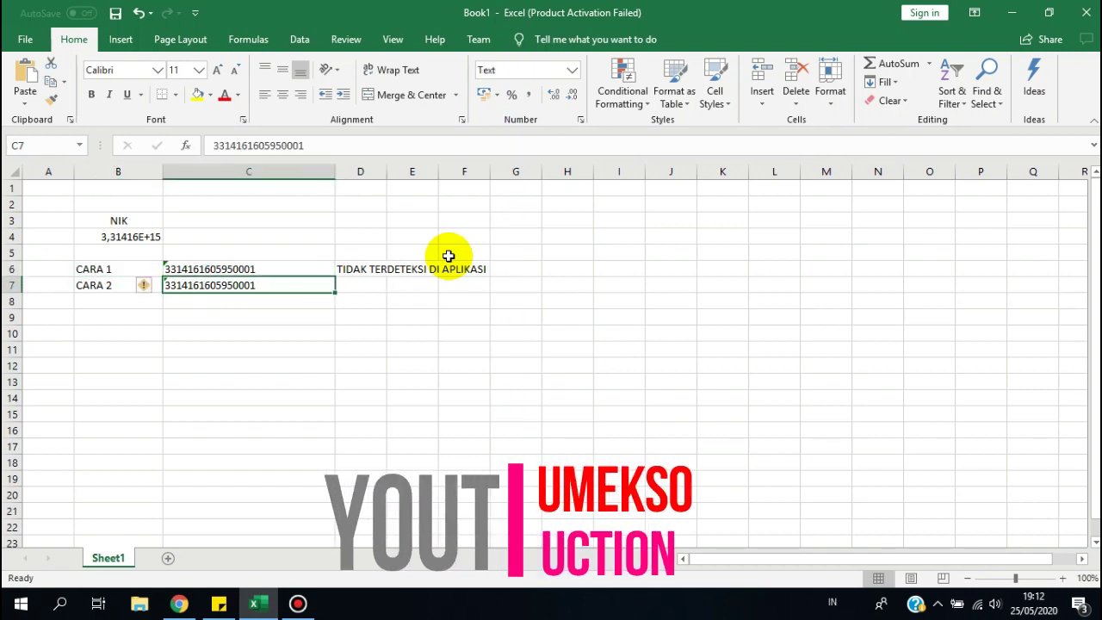
pyautogui.press('Down')
pyautogui.press('Up')
pyautogui.press('Up')
pyautogui.press('Down')
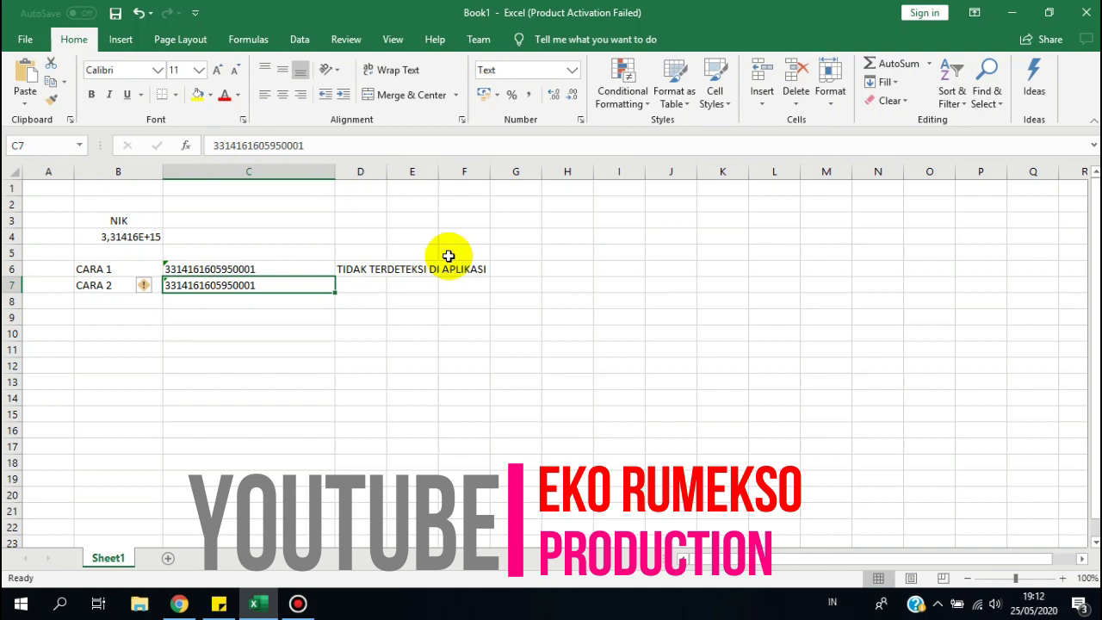
# Clear the TIDAK TERDETEKSI DI APLIKASI note from D6.
pyautogui.press('Down')
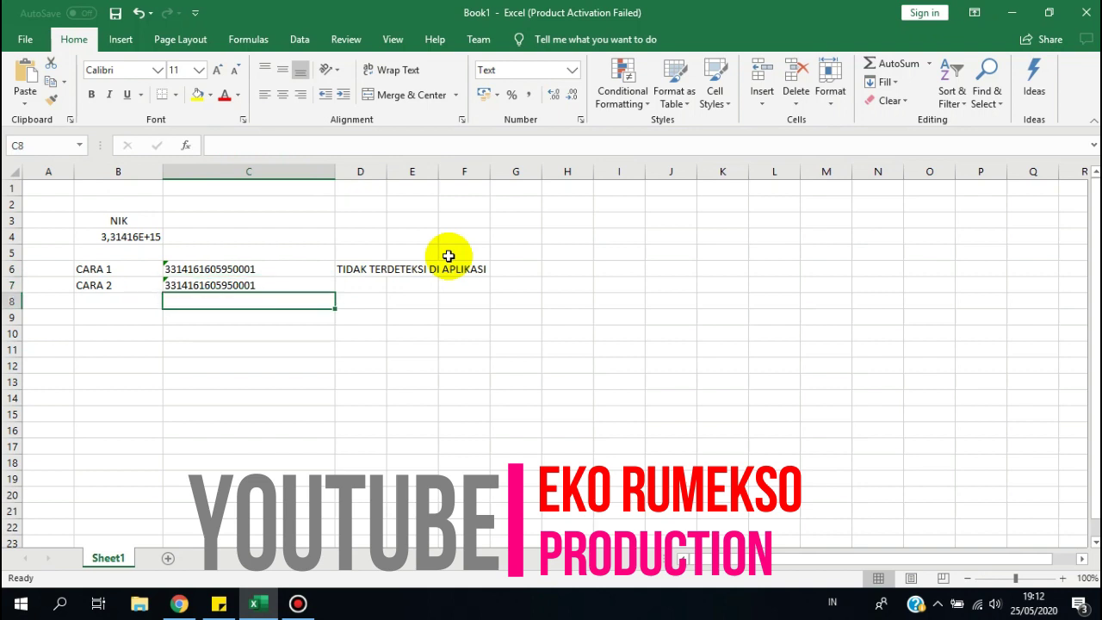
pyautogui.press('Left')
pyautogui.press('Right')
pyautogui.press('Up')
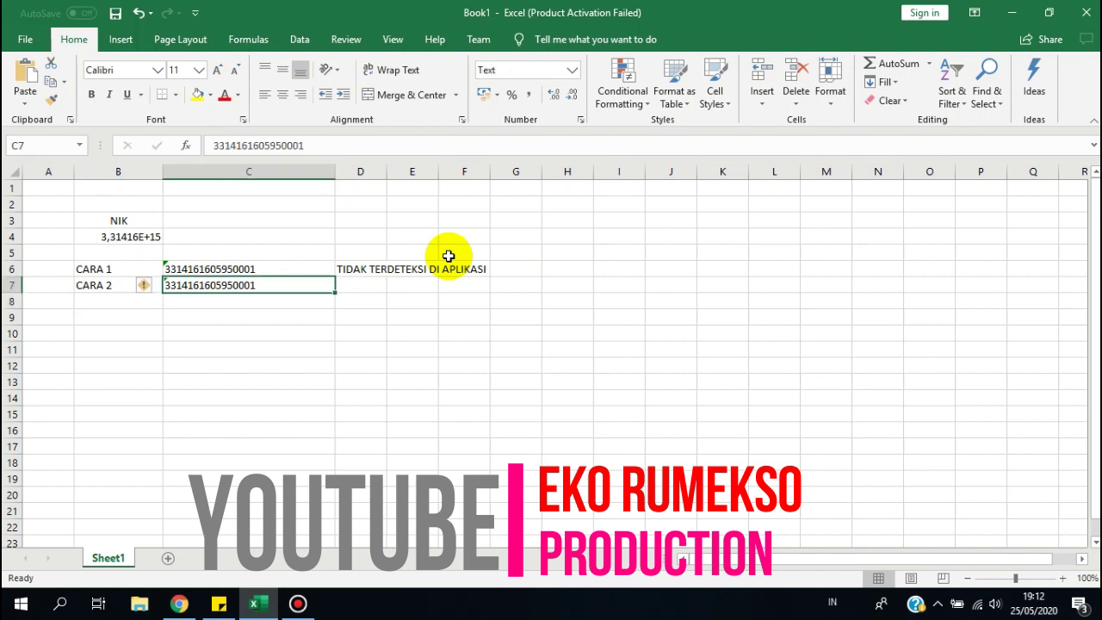
pyautogui.press('Right')
pyautogui.press('Up')
pyautogui.press('Delete')
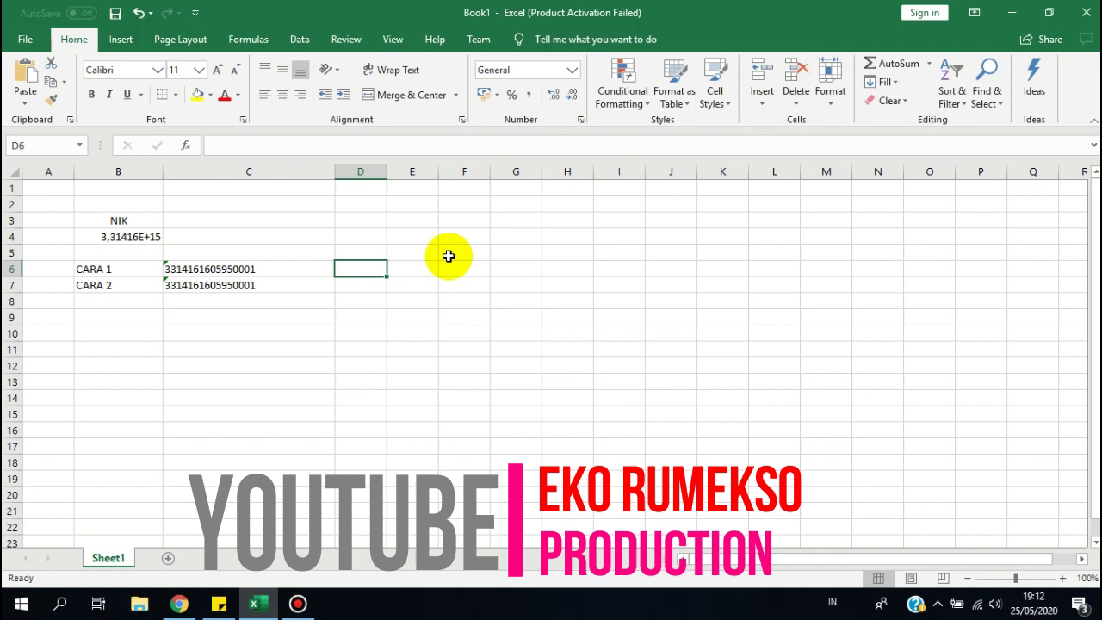
# Widen column D beside the full 16-digit NIK in C6, ending on empty cell D6.
pyautogui.press('Left')
pyautogui.press('Right')
pyautogui.press('Left')
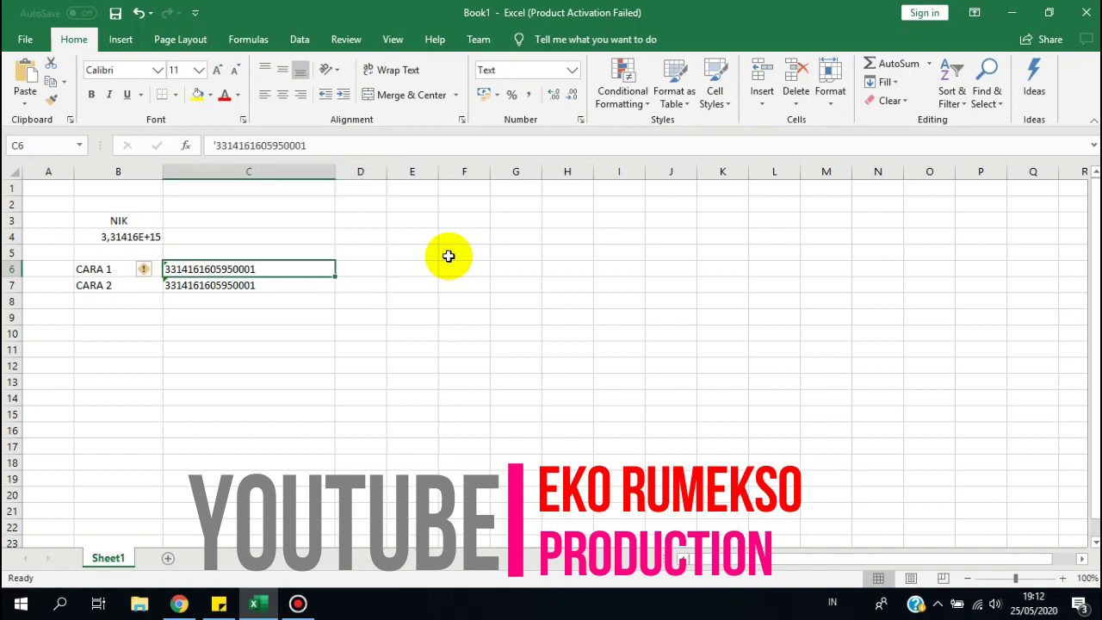
pyautogui.moveTo(387, 172); pyautogui.dragTo(467, 174)
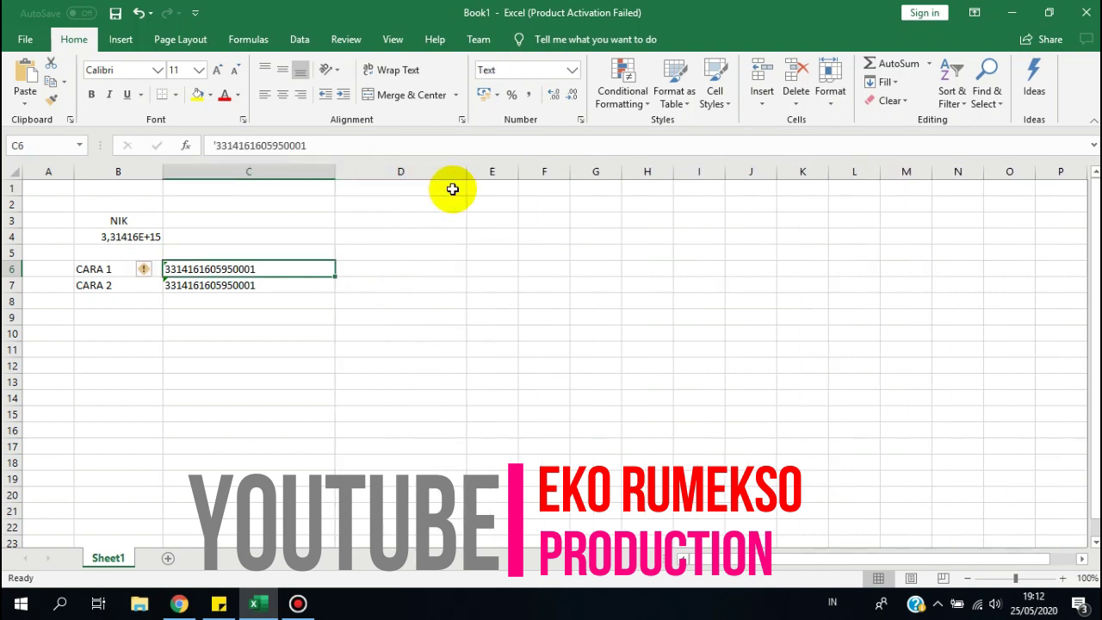
pyautogui.press('Right')
pyautogui.press('Left')
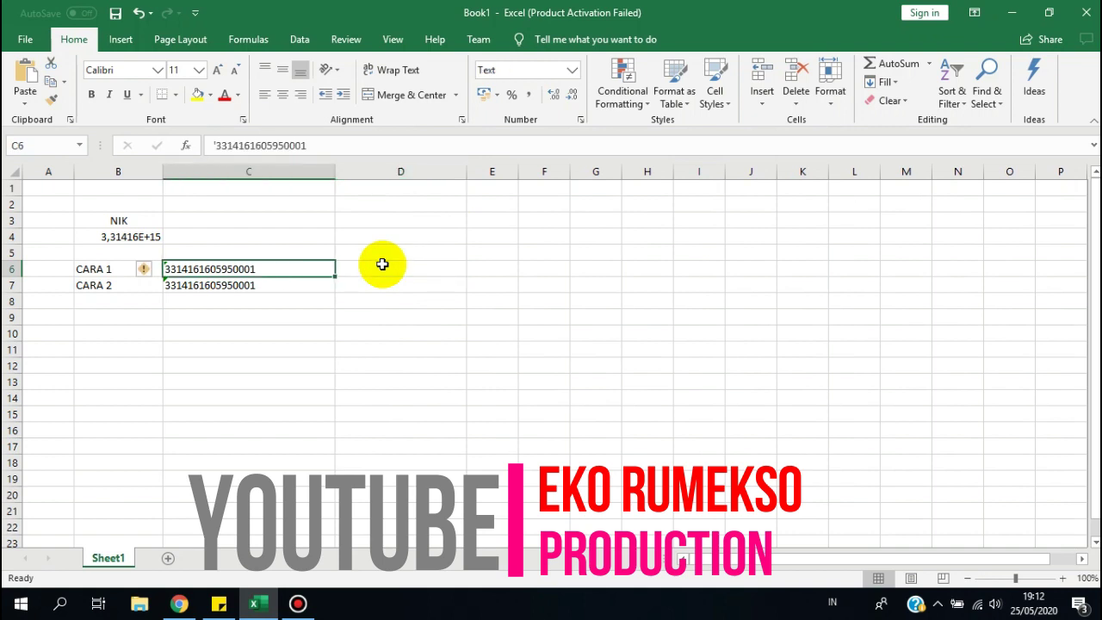
pyautogui.press('Right')
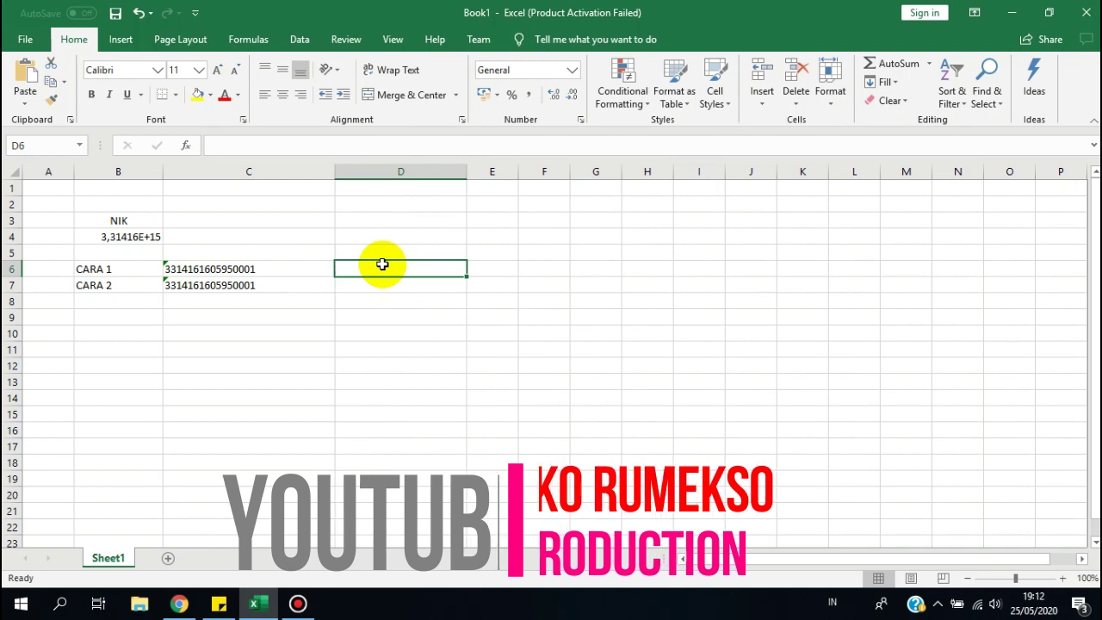
pyautogui.write('=')
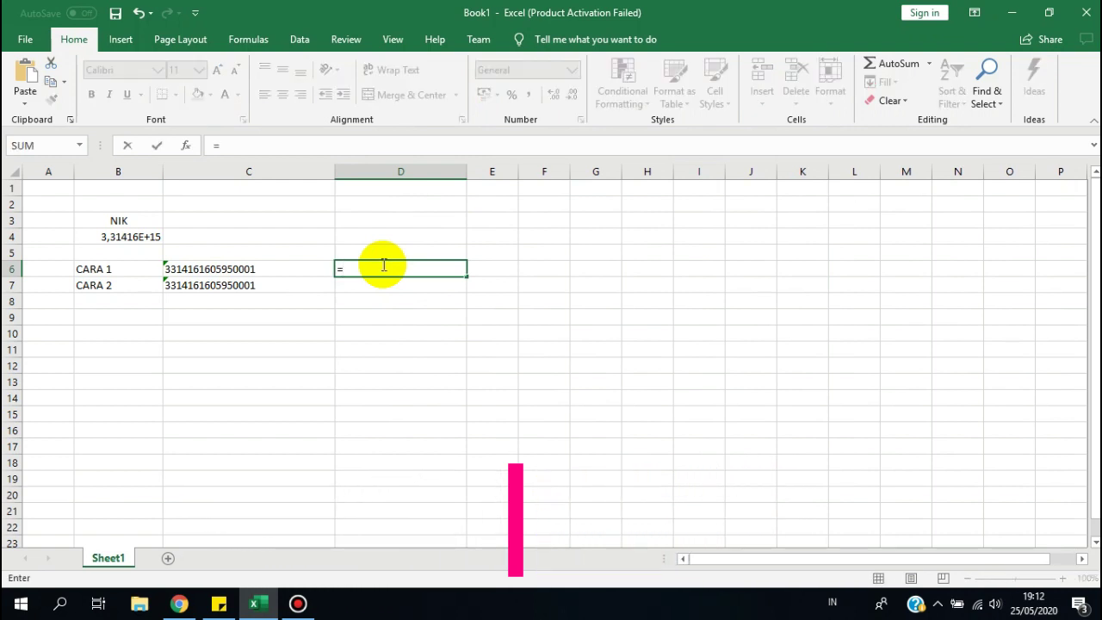
pyautogui.write('RIGHT')
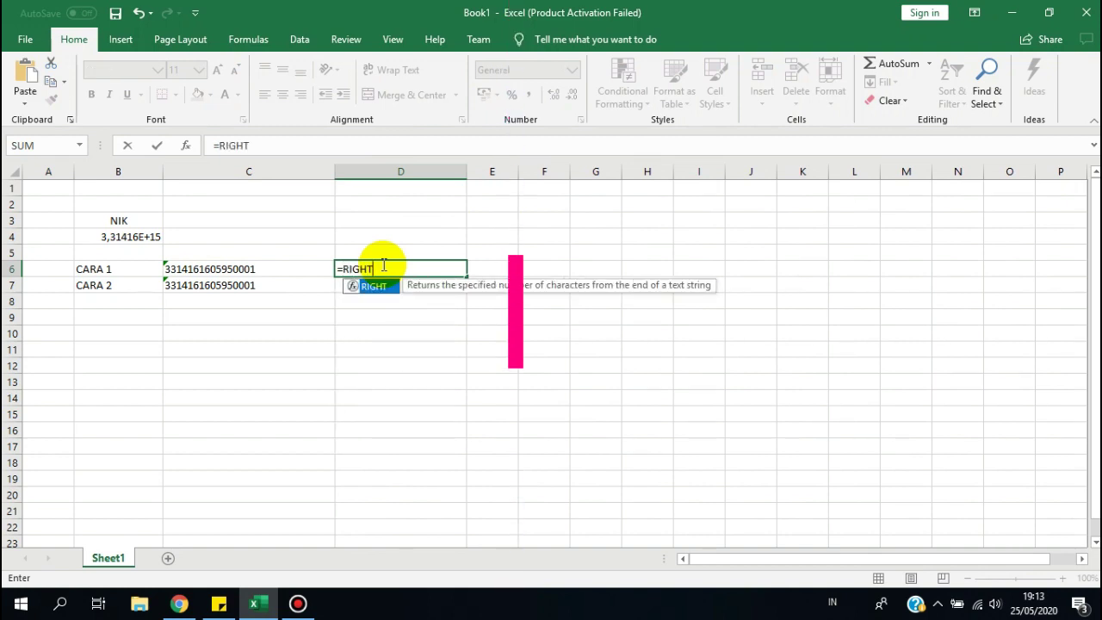
pyautogui.write(';')
pyautogui.press('BackSpace')
pyautogui.write(';')
pyautogui.press('BackSpace')
pyautogui.write('(C6;1')
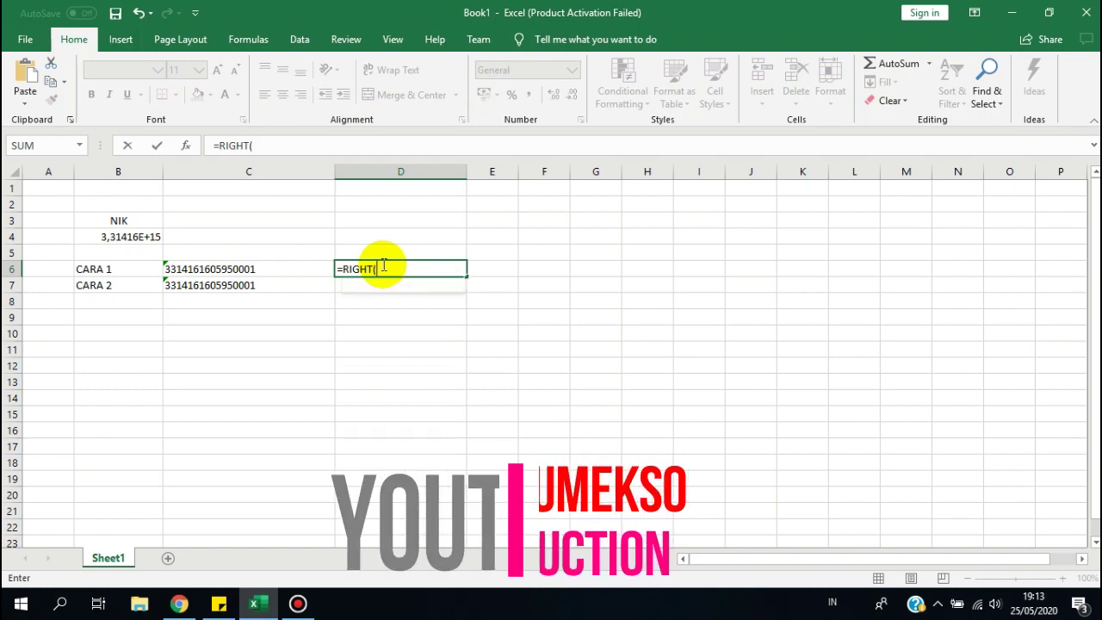
pyautogui.press('Return')
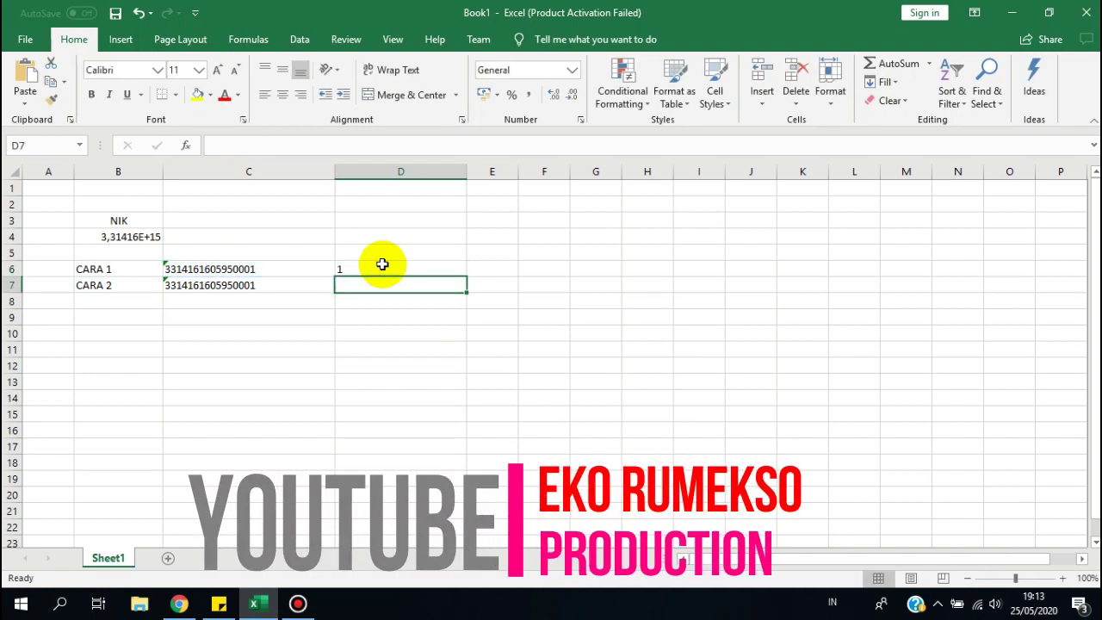
pyautogui.click(383, 265)
pyautogui.doubleClick(384, 265)
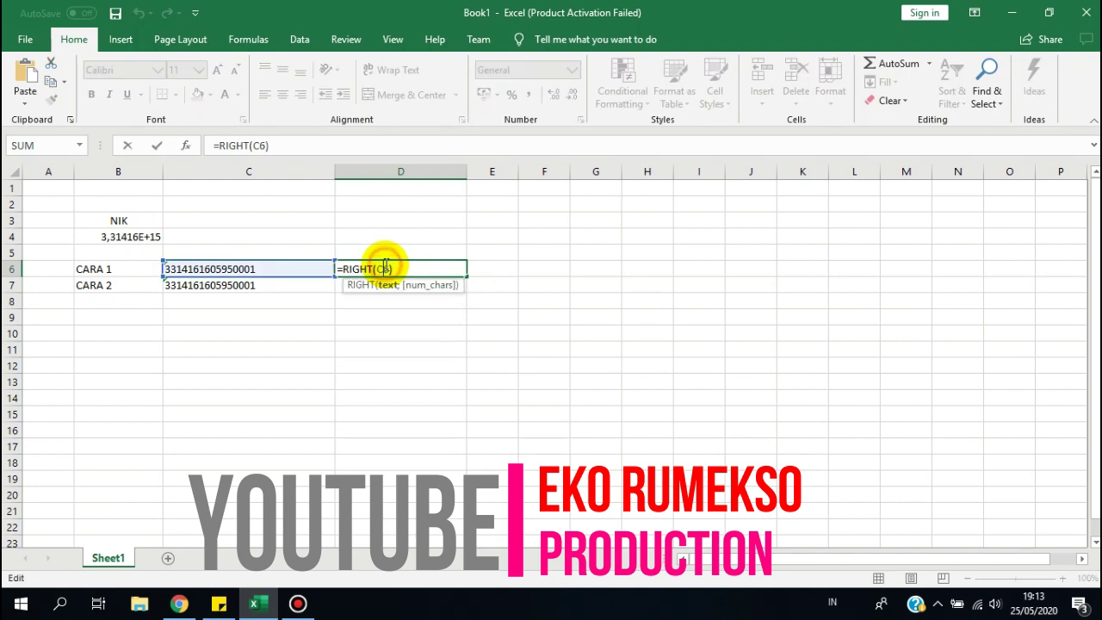
pyautogui.write(';16')
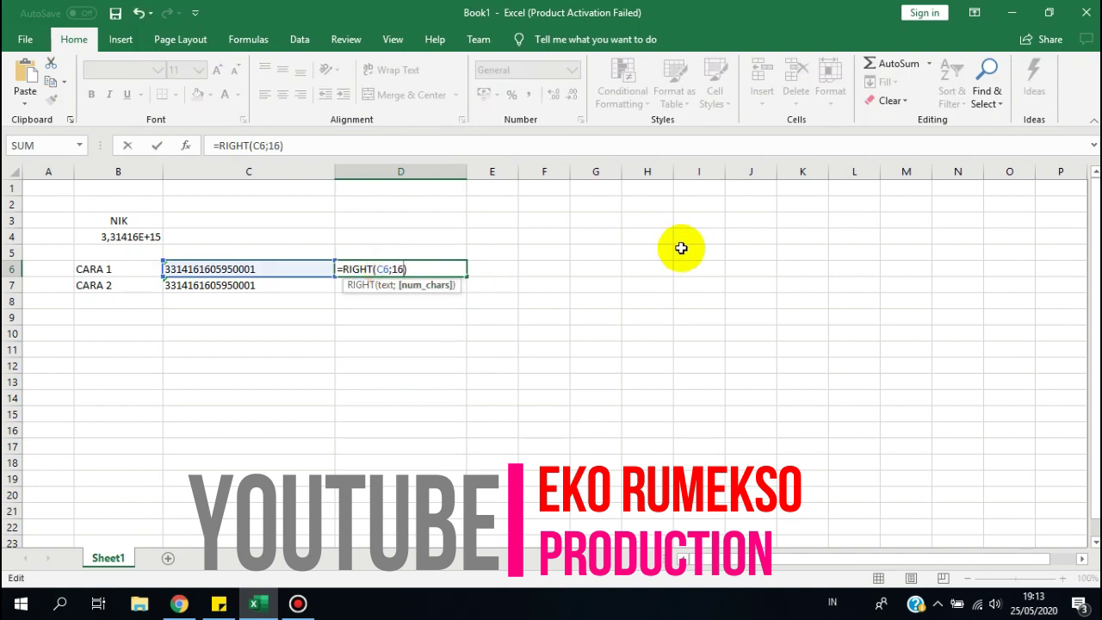
pyautogui.press('Return')
pyautogui.press('Up')
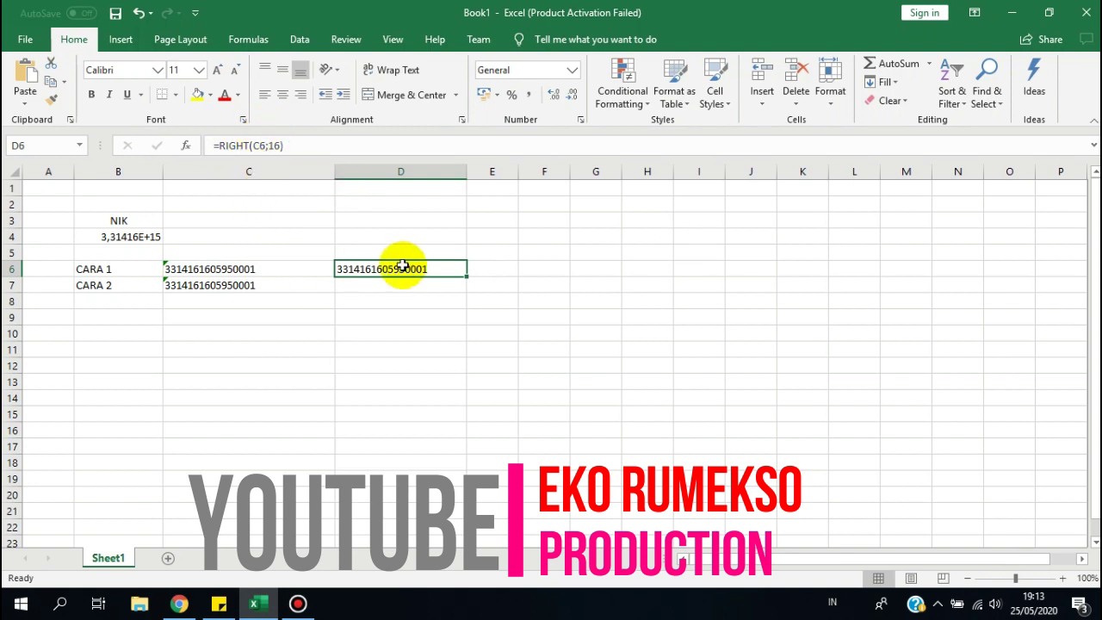
# Fill the RIGHT formula from D6 down to D7 so D7 shows the CARA 2 NIK.
pyautogui.doubleClick(397, 268)
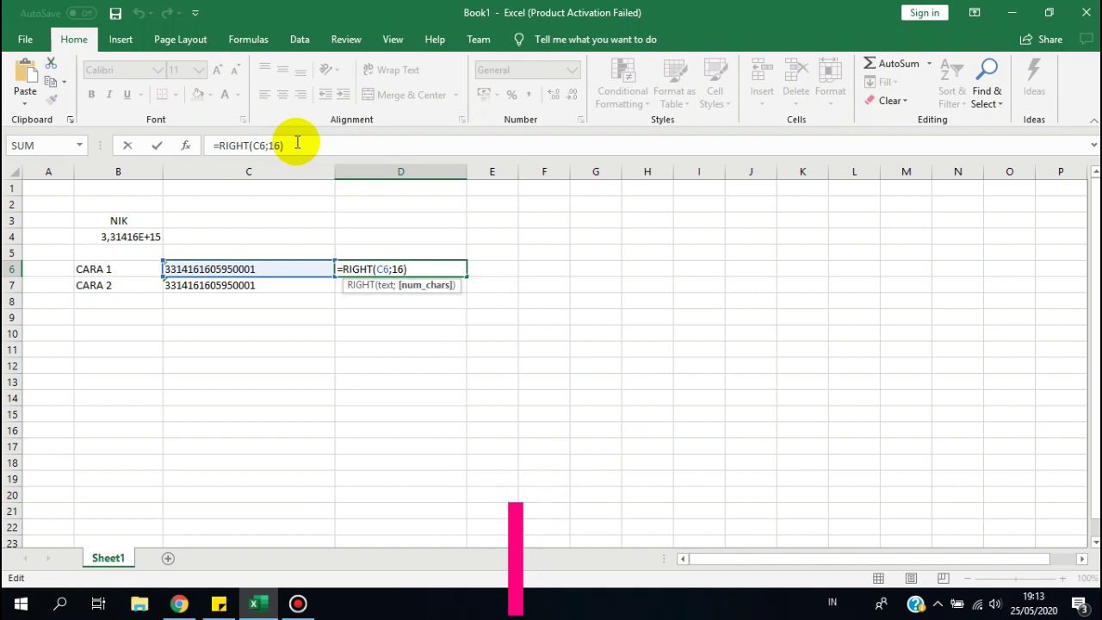
pyautogui.press('Return')
pyautogui.press('Up')
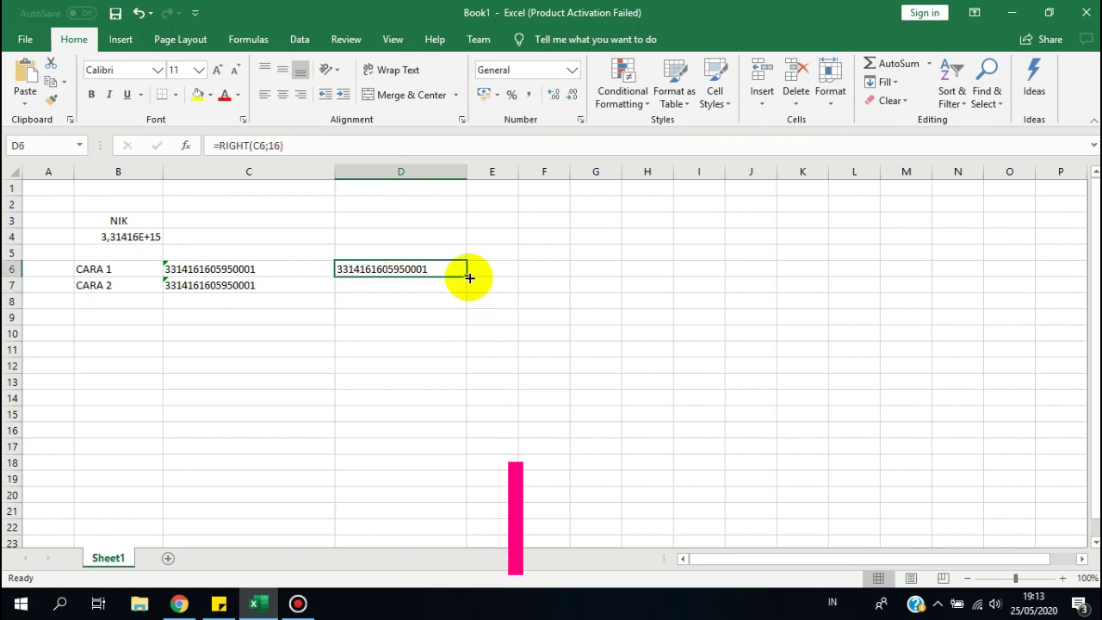
pyautogui.moveTo(466, 277); pyautogui.dragTo(460, 286)
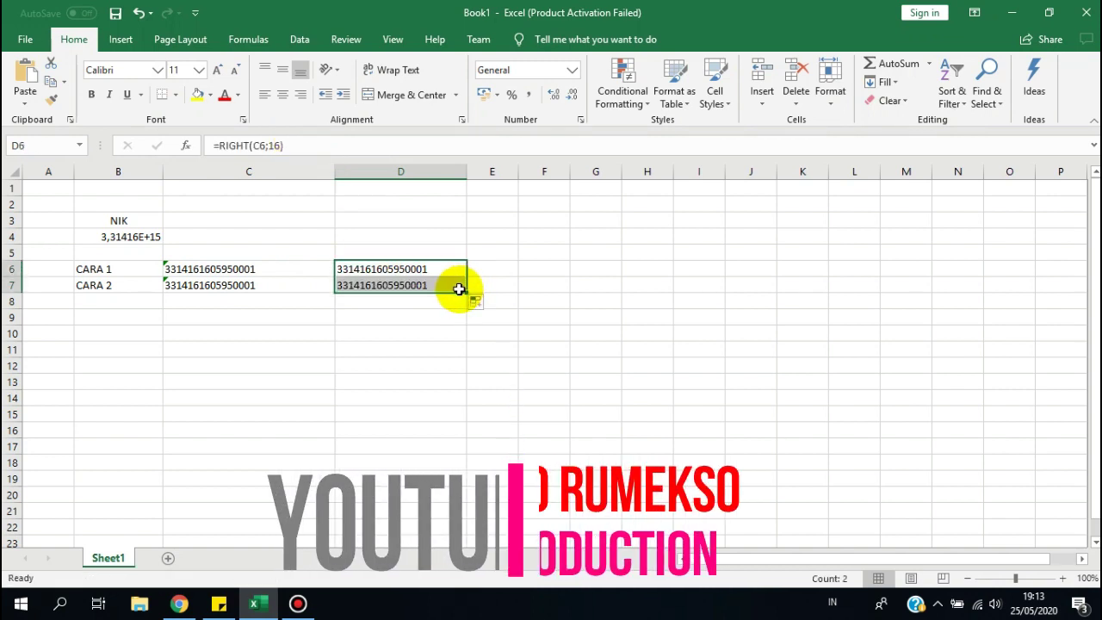
pyautogui.doubleClick(423, 284)
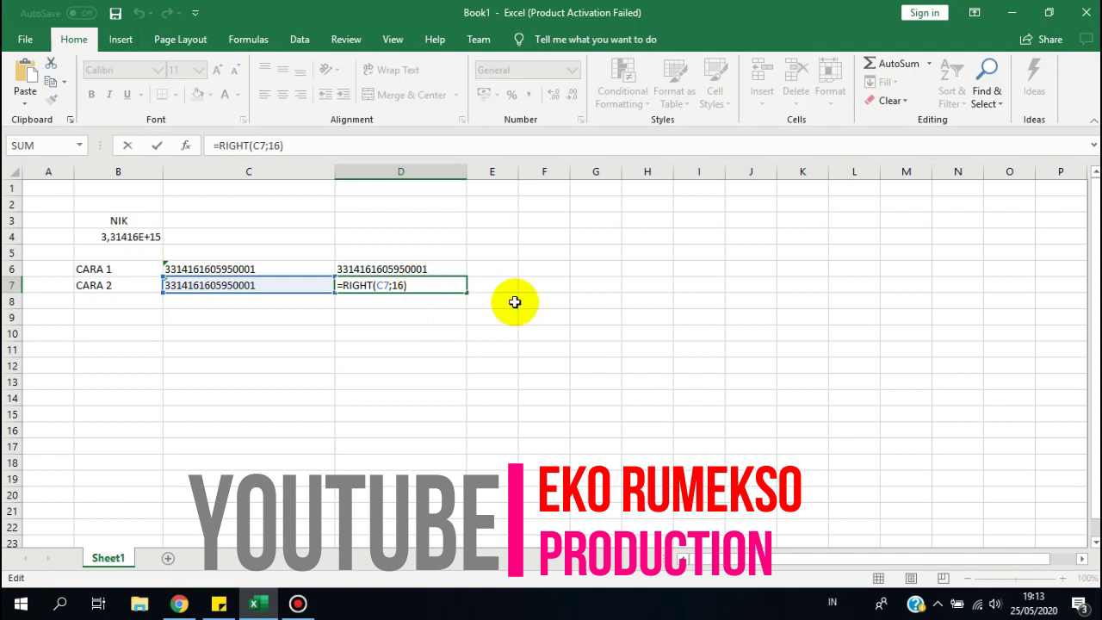
pyautogui.press('Return')
pyautogui.press('Up')
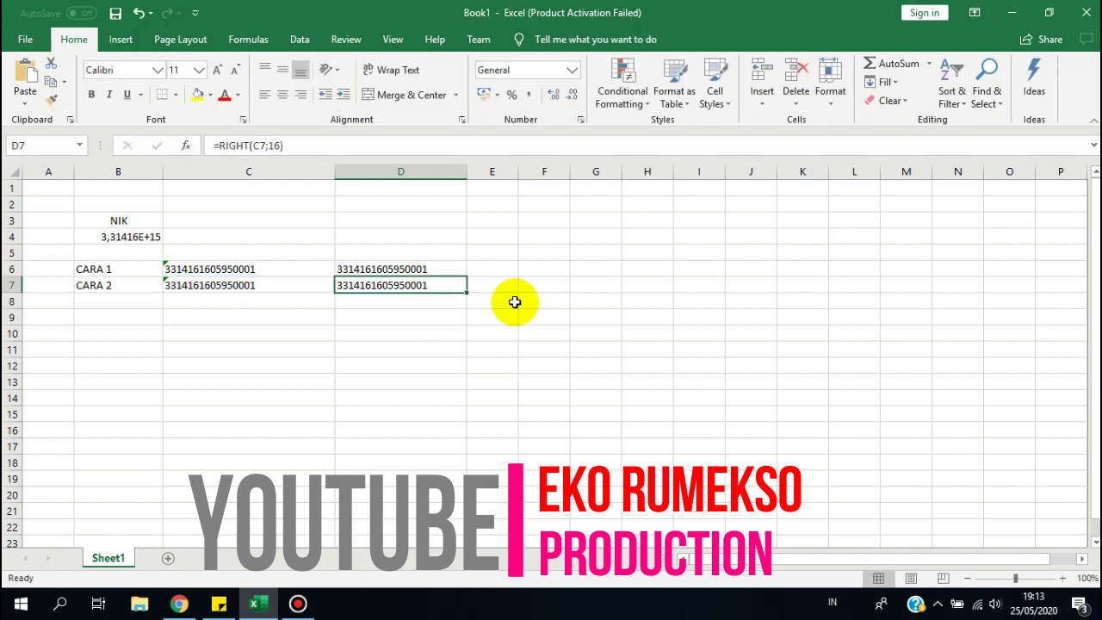
# Check that C7 and C6 hold the NIK as text, then widen column E.
pyautogui.click(307, 285)
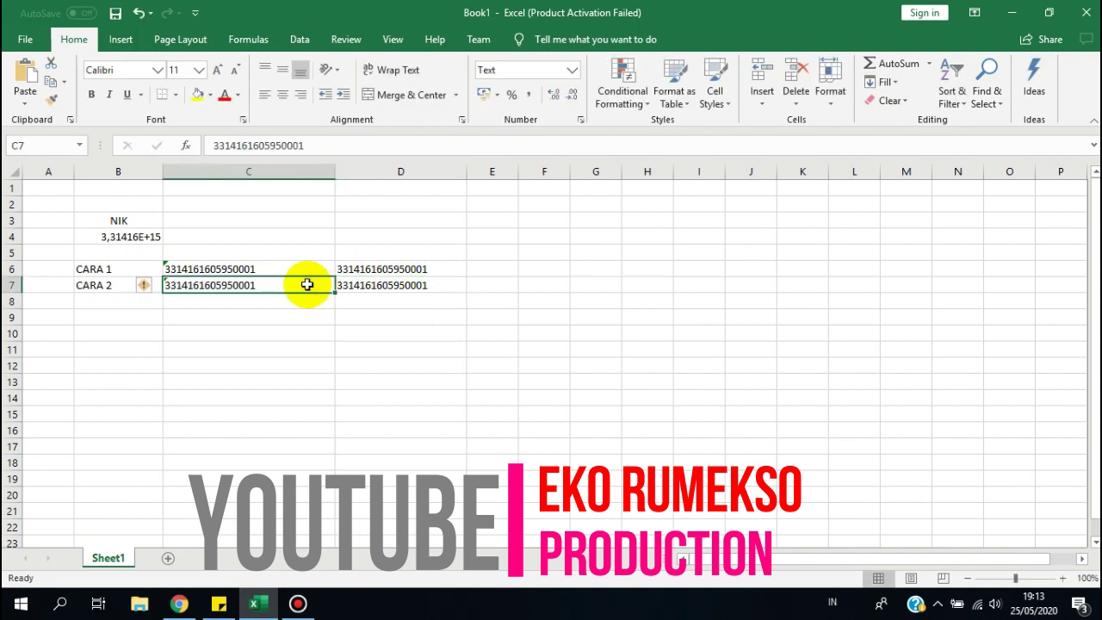
pyautogui.click(301, 270)
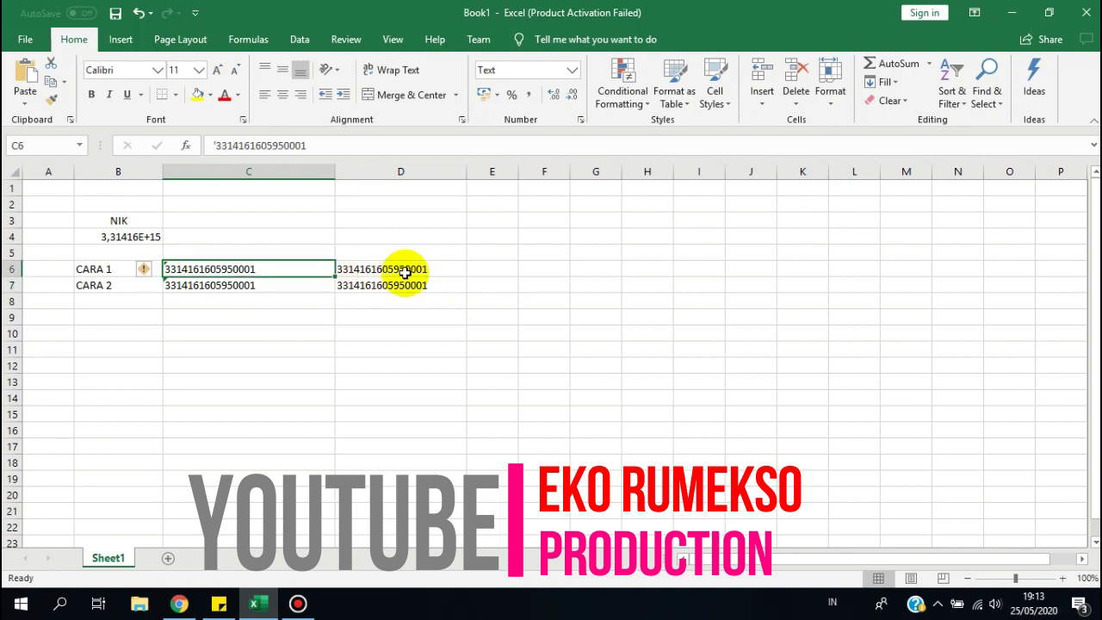
pyautogui.moveTo(519, 172); pyautogui.dragTo(566, 184)
pyautogui.click(505, 267)
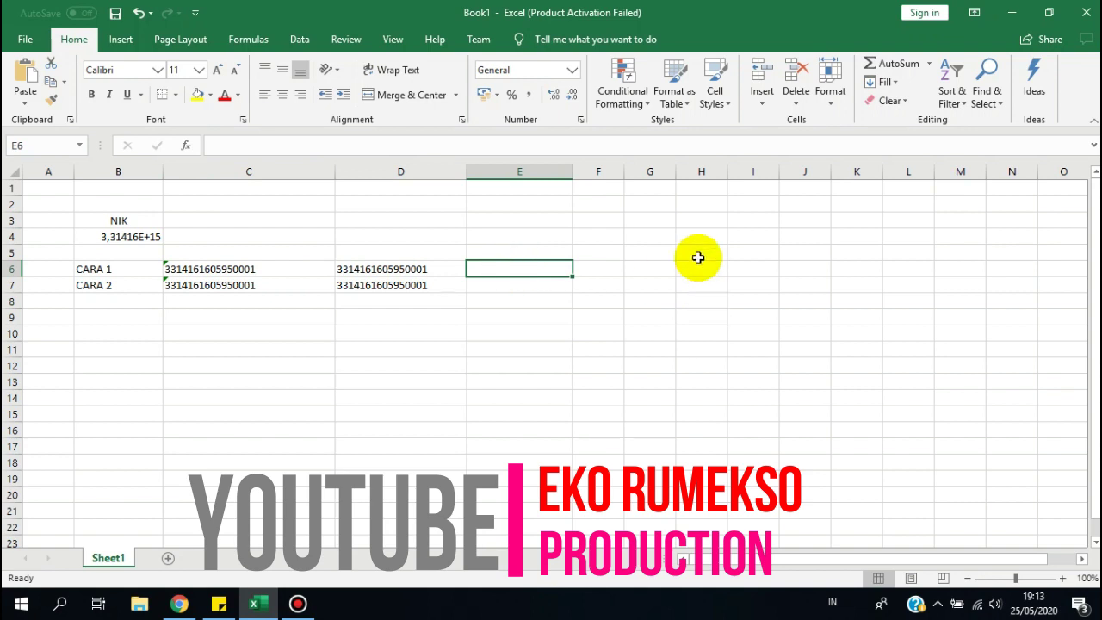
# Enter a first LEFT formula in E6, which ends up with a mistaken C6:C610 reference.
pyautogui.write('=')
pyautogui.press('Left')
pyautogui.press('Left')
pyautogui.press('Left')
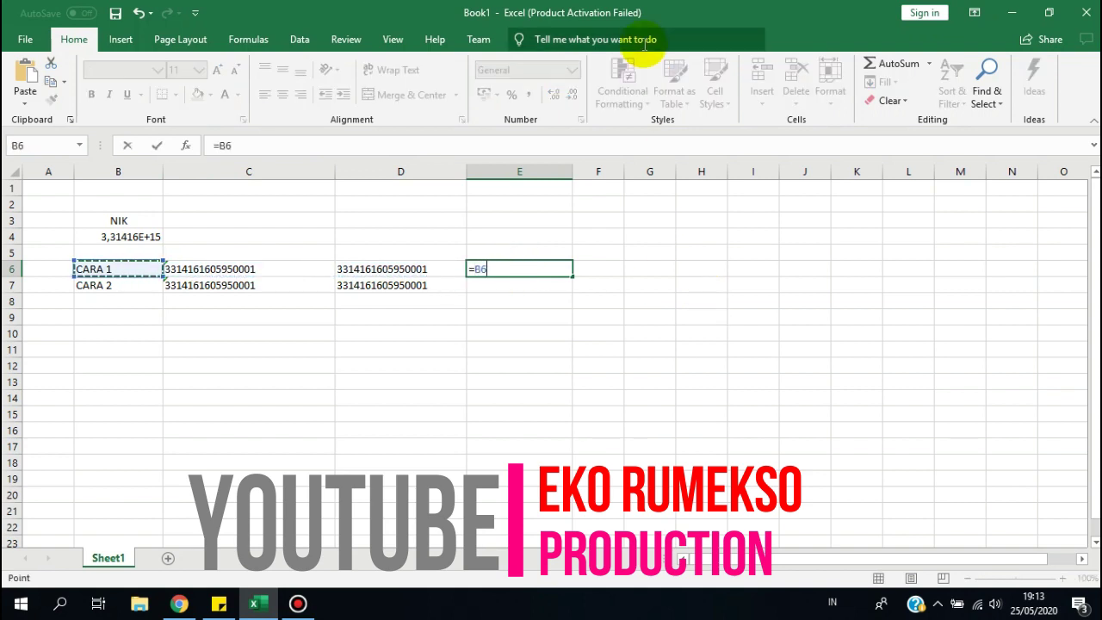
pyautogui.press('Right')
pyautogui.press('BackSpace')
pyautogui.write('LEFT')
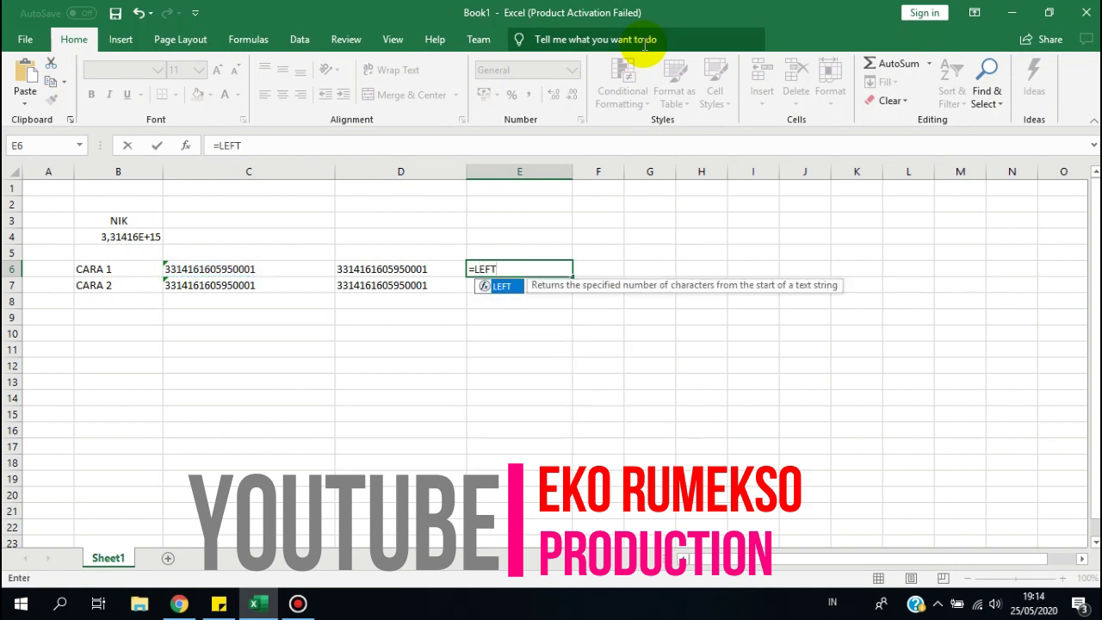
pyautogui.write('(')
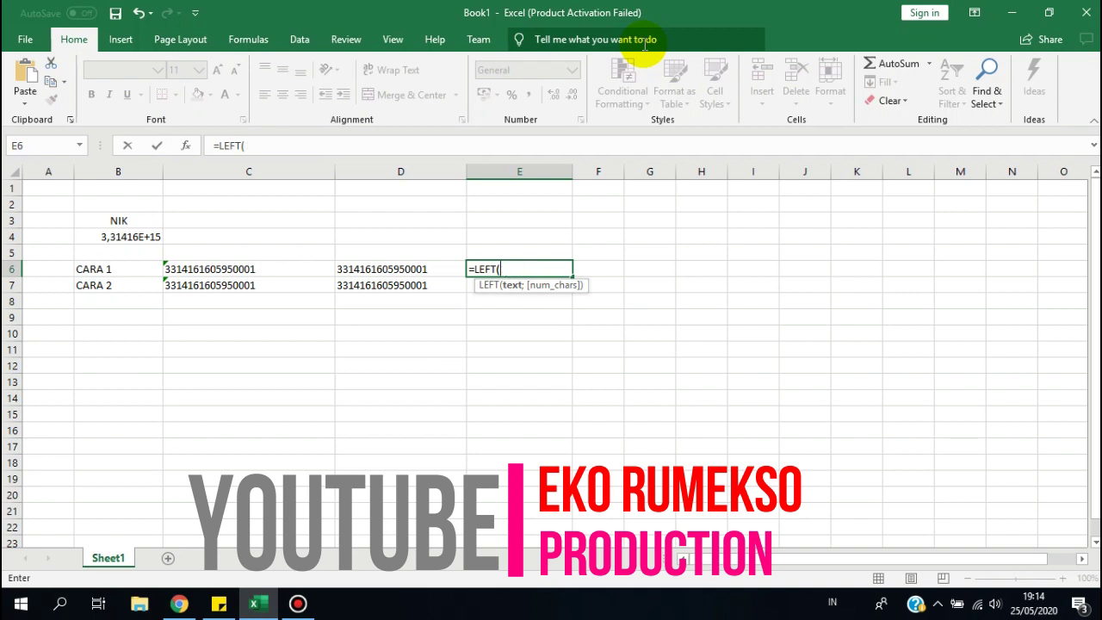
pyautogui.press('Left')
pyautogui.press('Left')
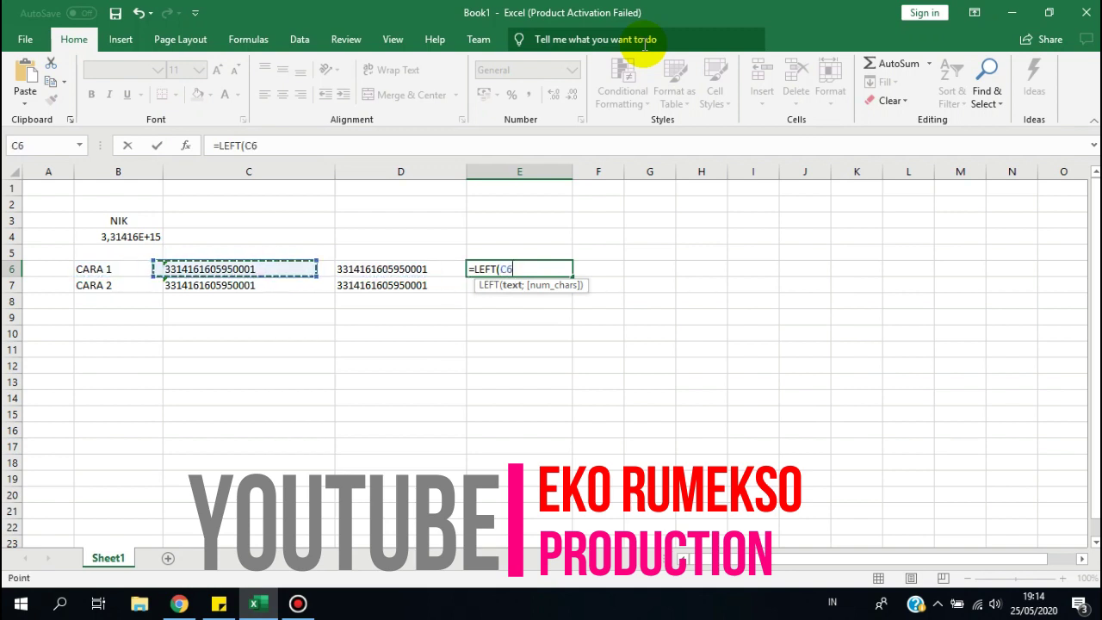
pyautogui.hotkey('ctrl', 'shift', 'Down')
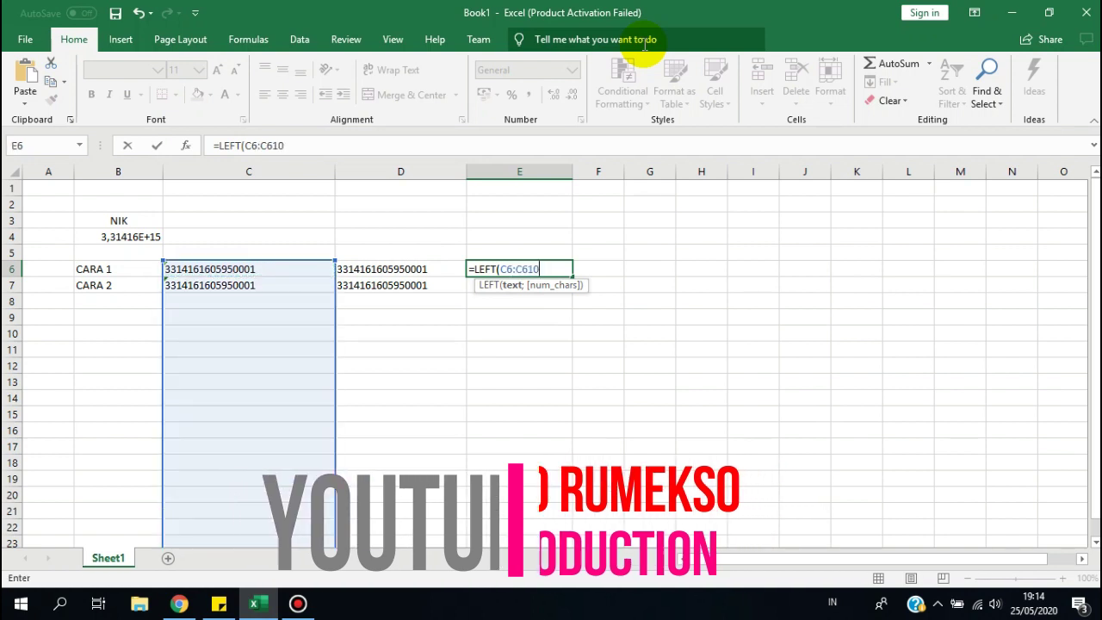
pyautogui.press('Return')
pyautogui.press('Down')
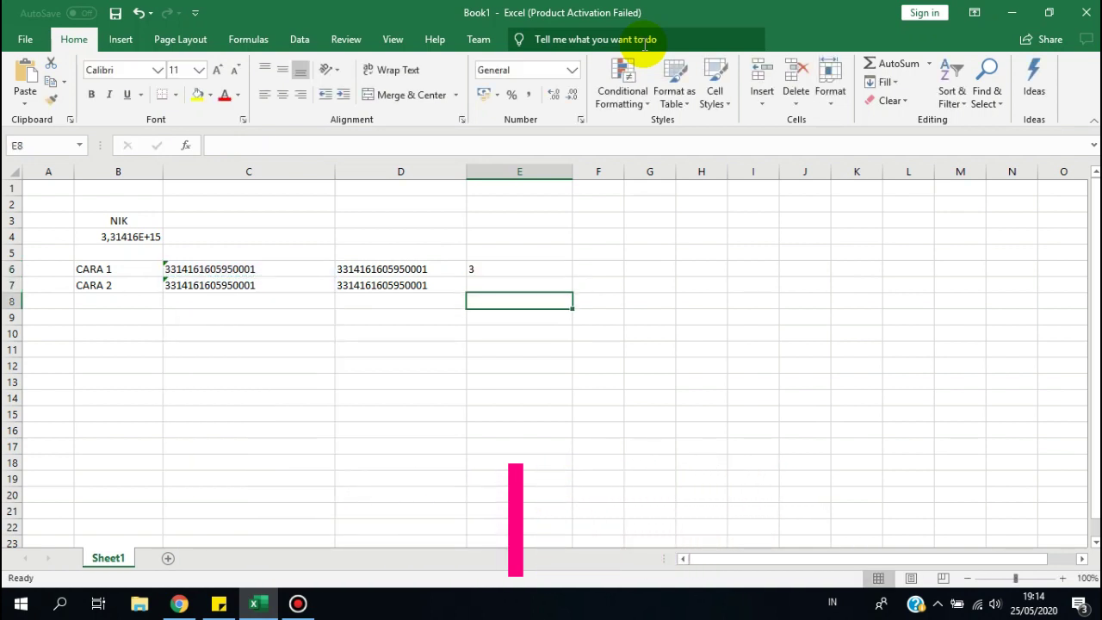
pyautogui.doubleClick(494, 277)
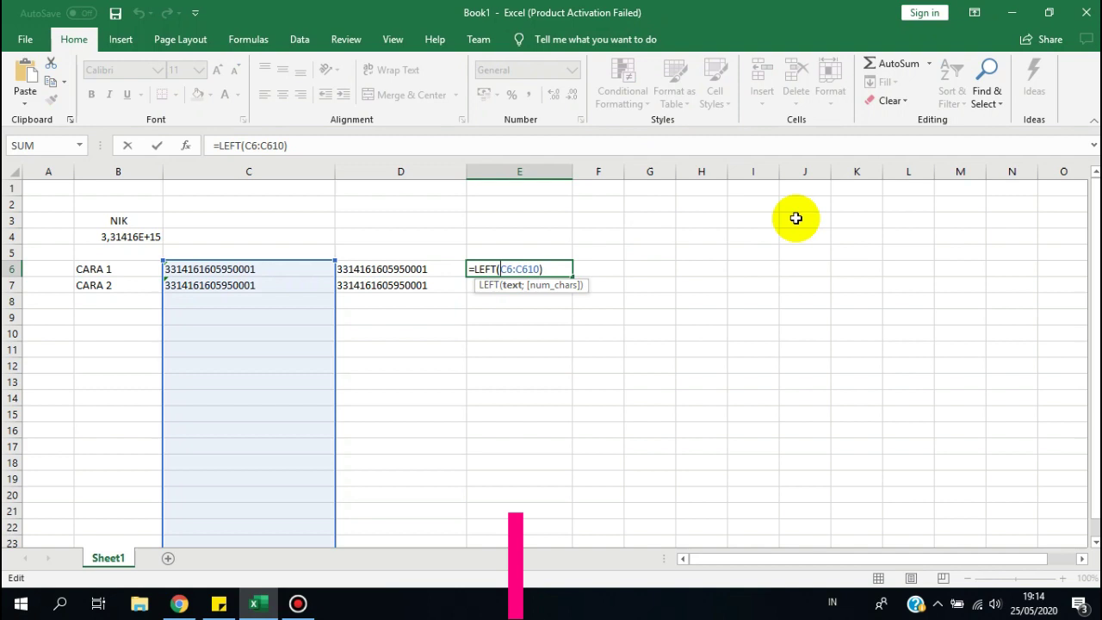
pyautogui.press('Delete')
pyautogui.press('Delete')
pyautogui.press('Delete')
pyautogui.press('Delete')
pyautogui.press('Delete')
pyautogui.press('Delete')
pyautogui.press('Delete')
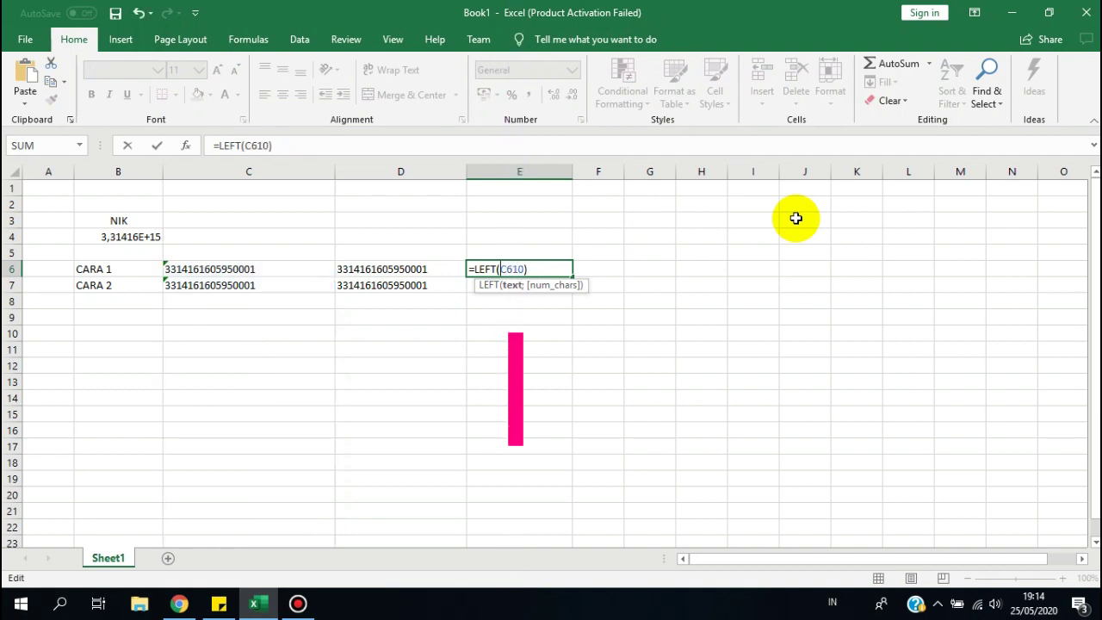
pyautogui.click(237, 270)
pyautogui.write(';1')
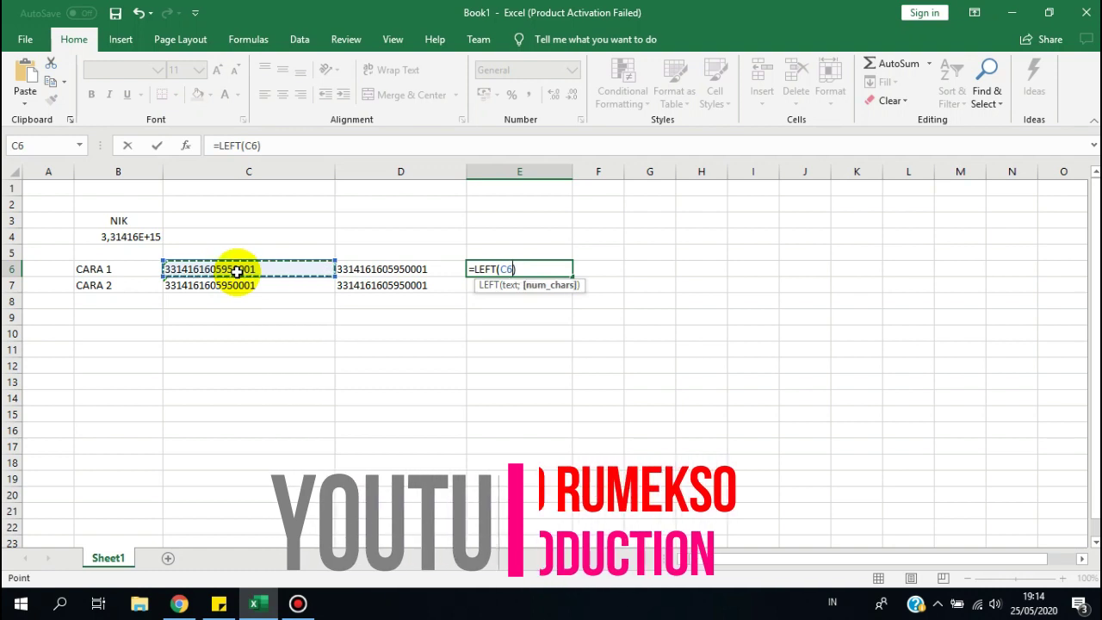
pyautogui.write('0')
pyautogui.press('Return')
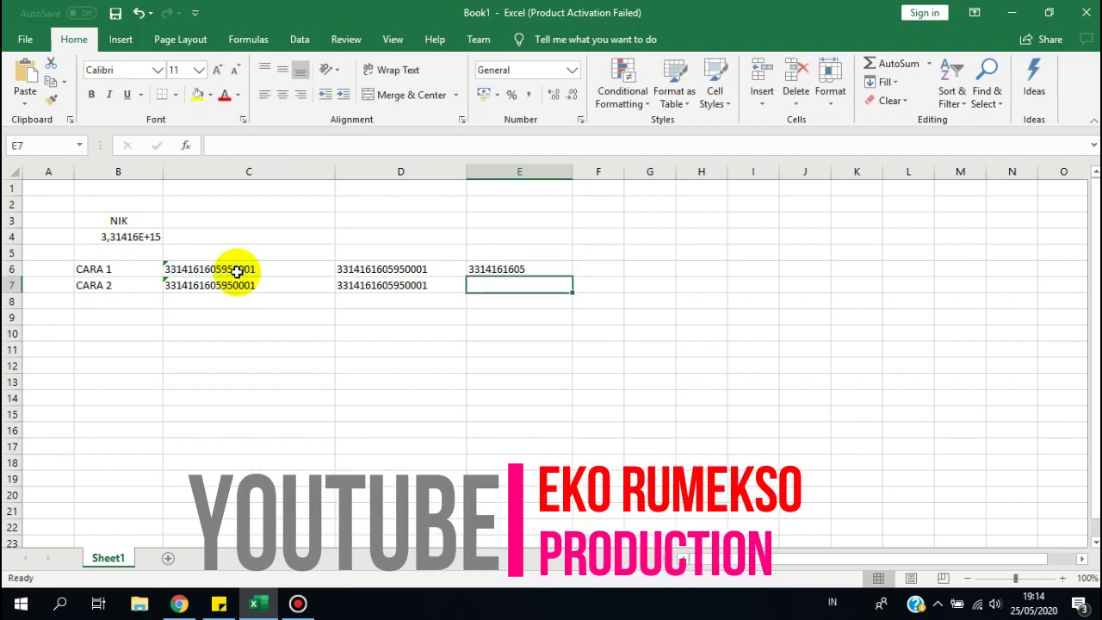
pyautogui.press('Up')
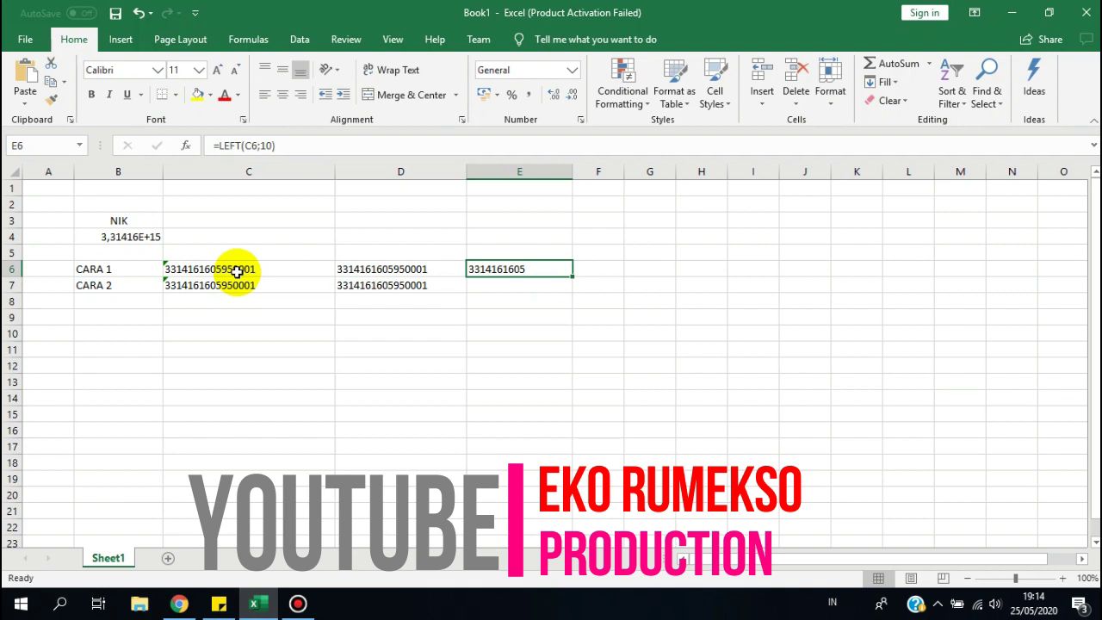
pyautogui.click(237, 270)
pyautogui.click(277, 308)
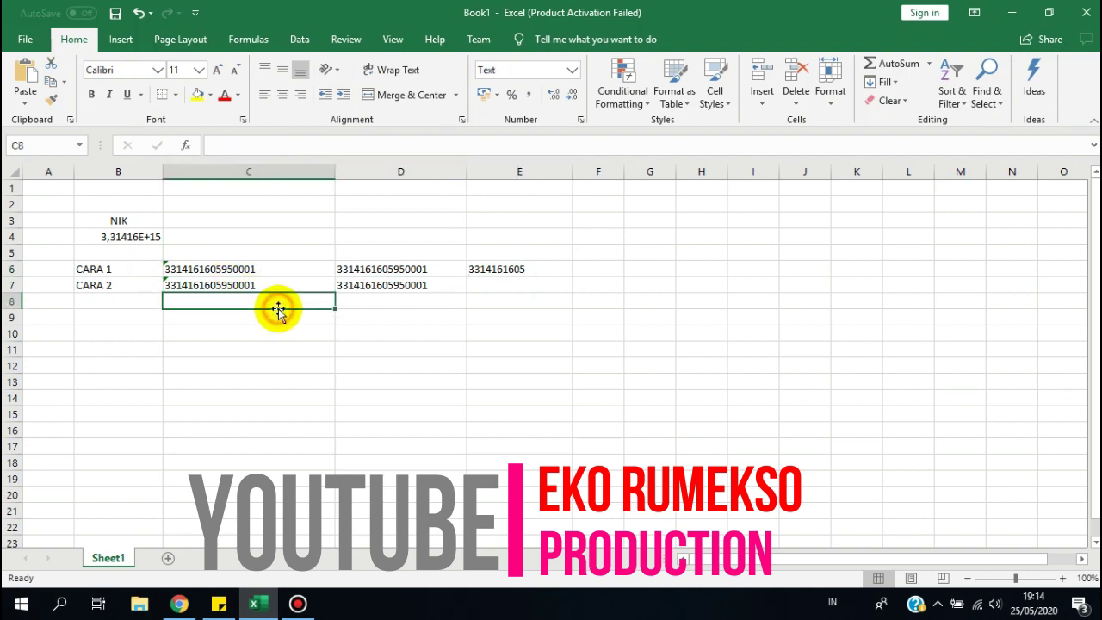
pyautogui.click(103, 322)
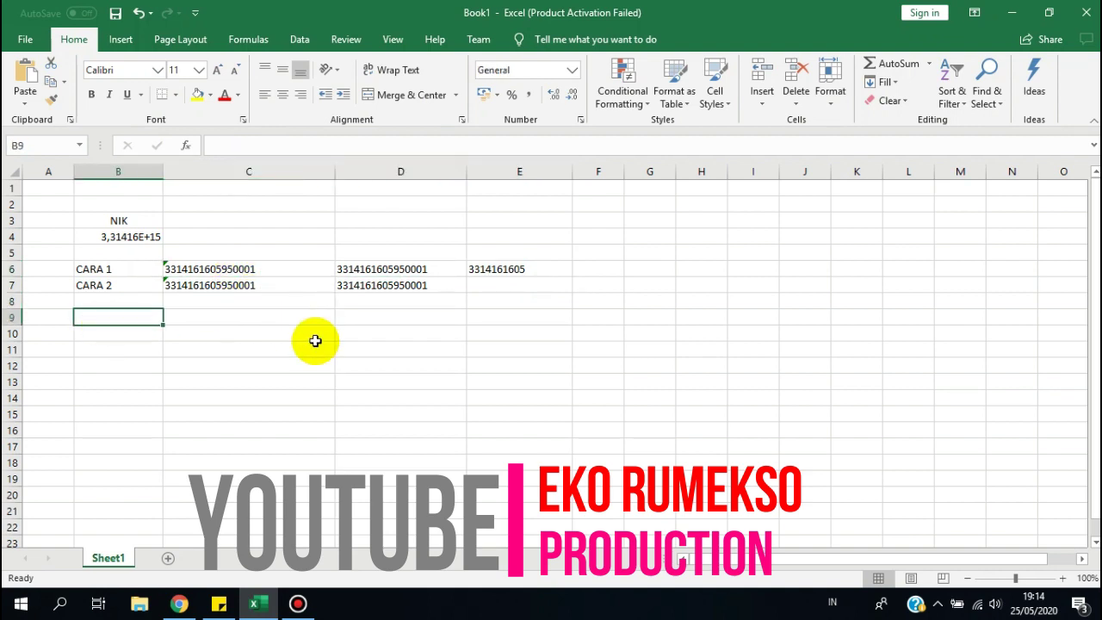
pyautogui.click(225, 298)
pyautogui.moveTo(197, 261); pyautogui.dragTo(246, 289)
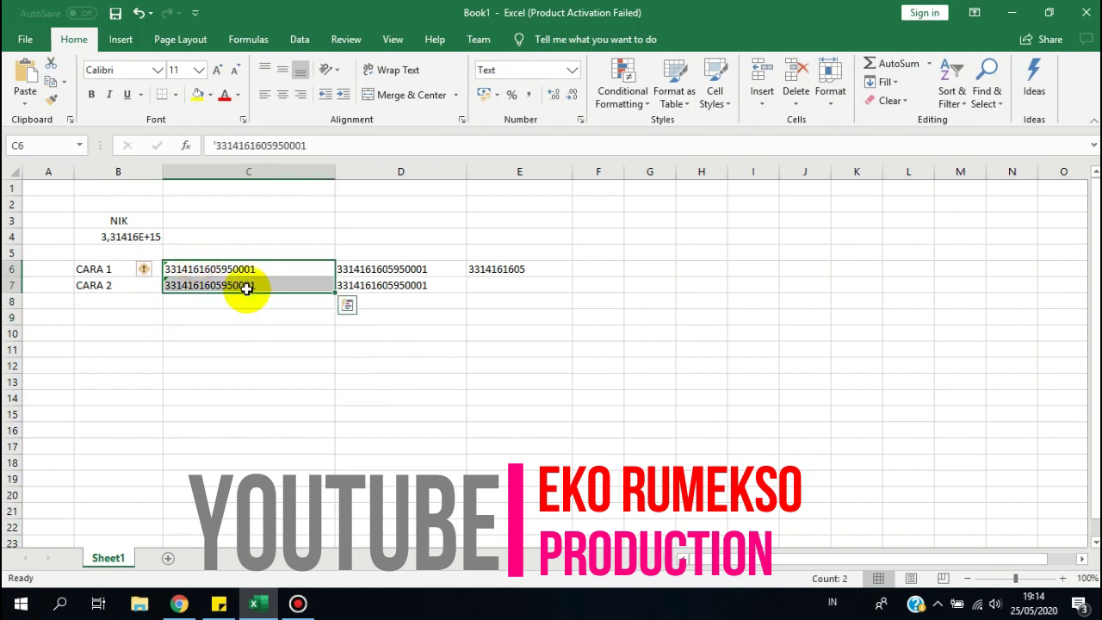
pyautogui.click(246, 290)
pyautogui.press('Down')
pyautogui.press('Up')
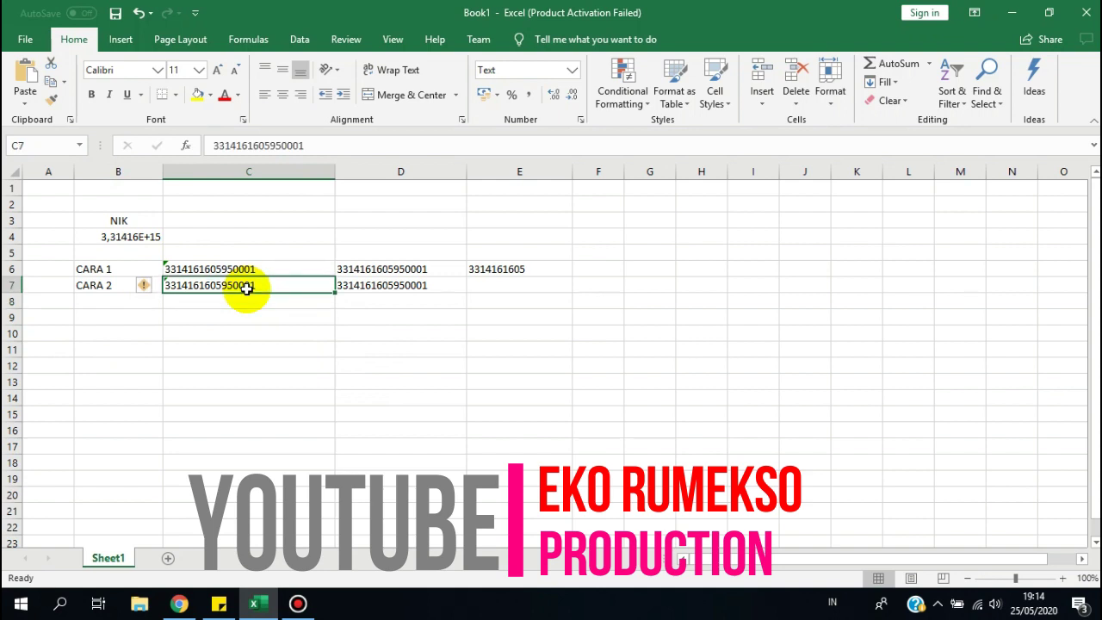
pyautogui.press('Up')
pyautogui.press('Down')
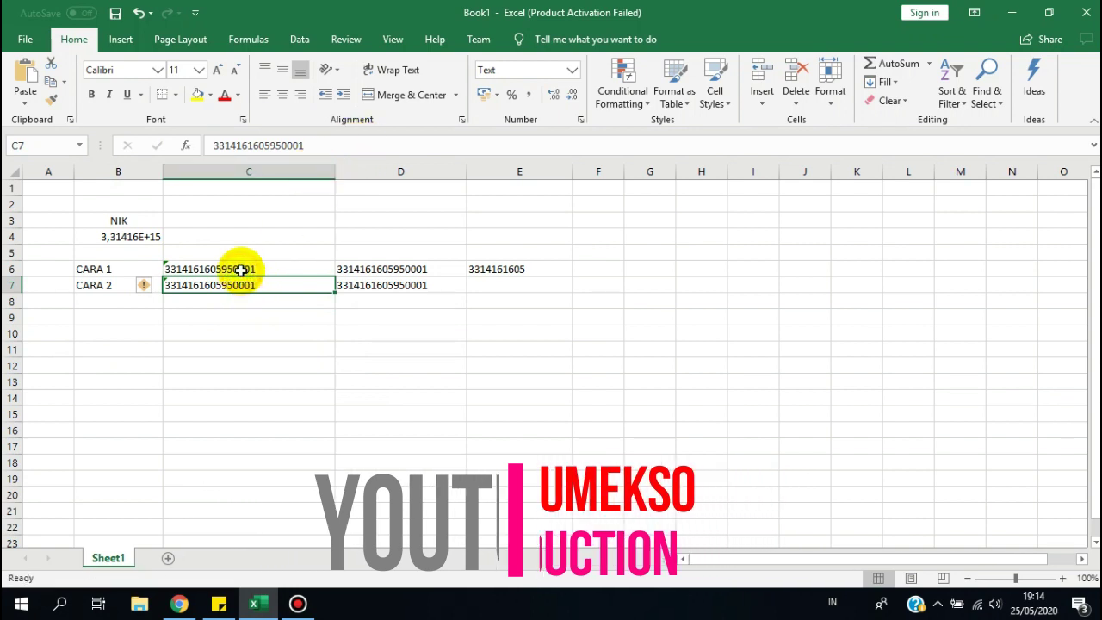
pyautogui.press('Up')
pyautogui.press('Down')
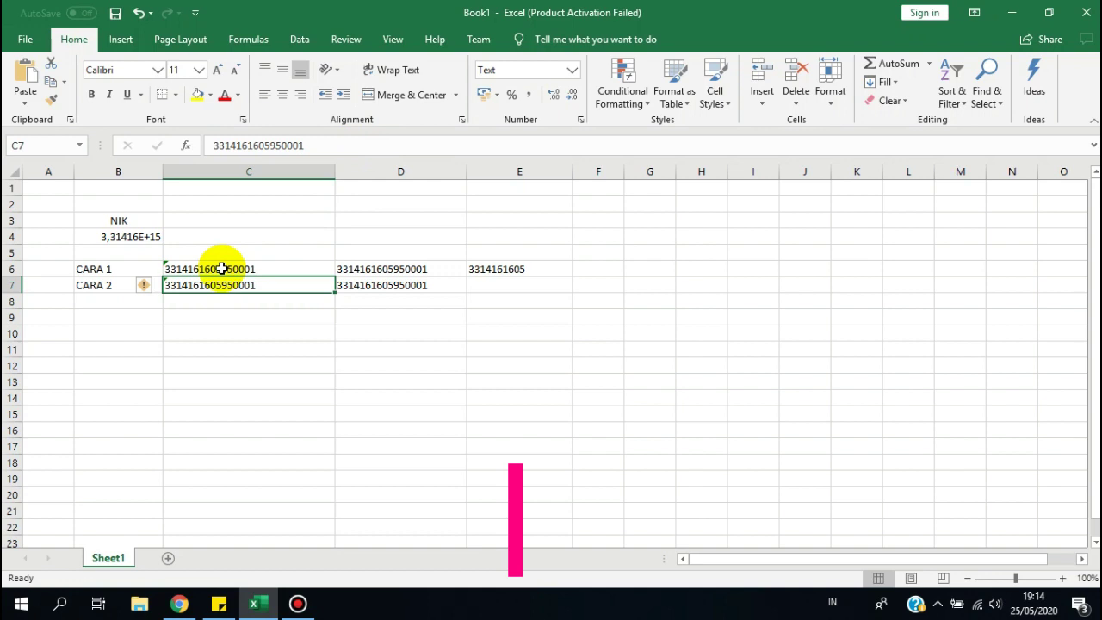
pyautogui.click(272, 172)
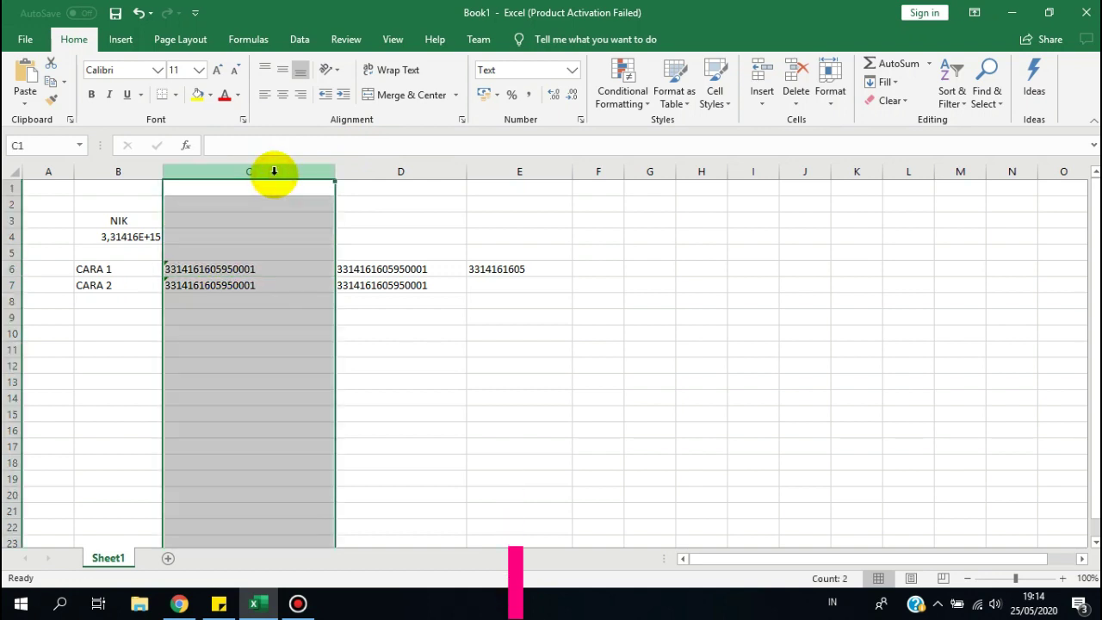
pyautogui.rightClick(273, 173)
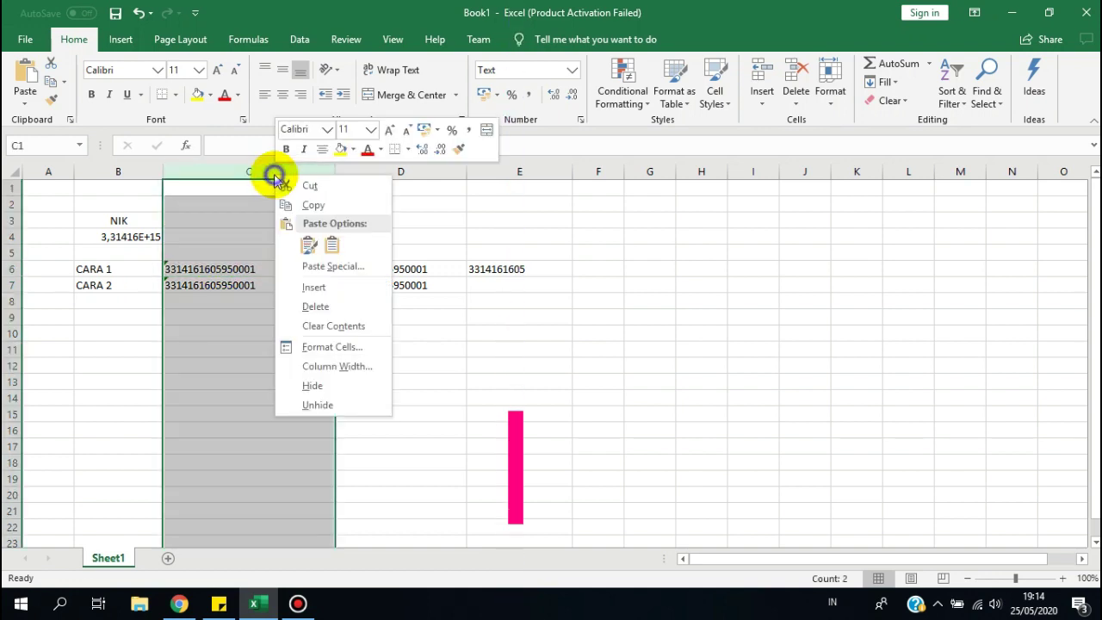
pyautogui.click(310, 349)
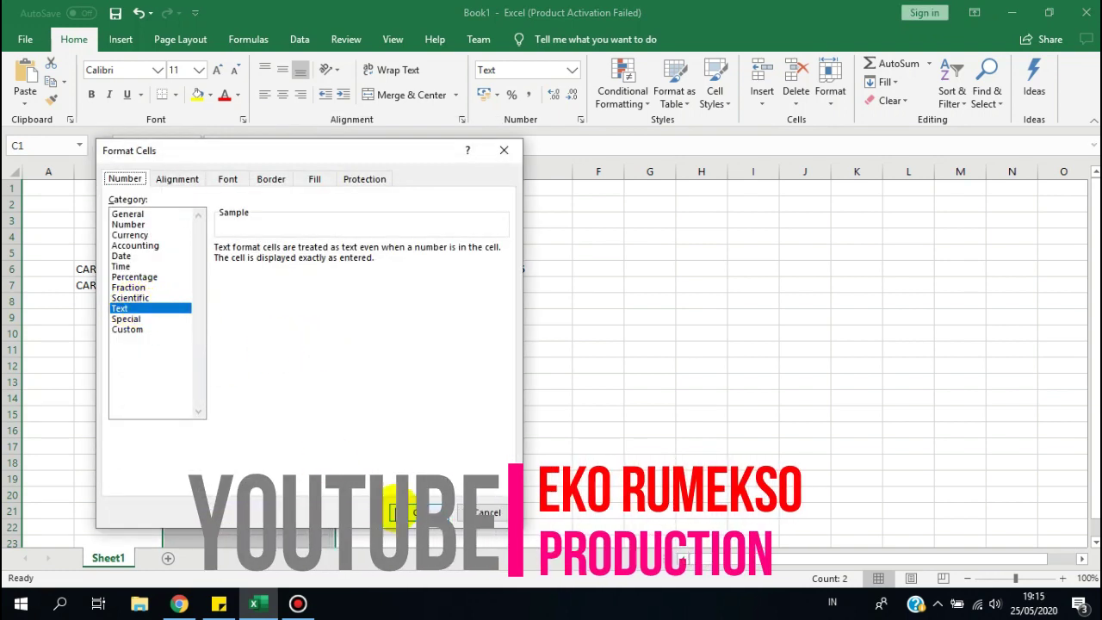
pyautogui.click(486, 513)
pyautogui.click(321, 412)
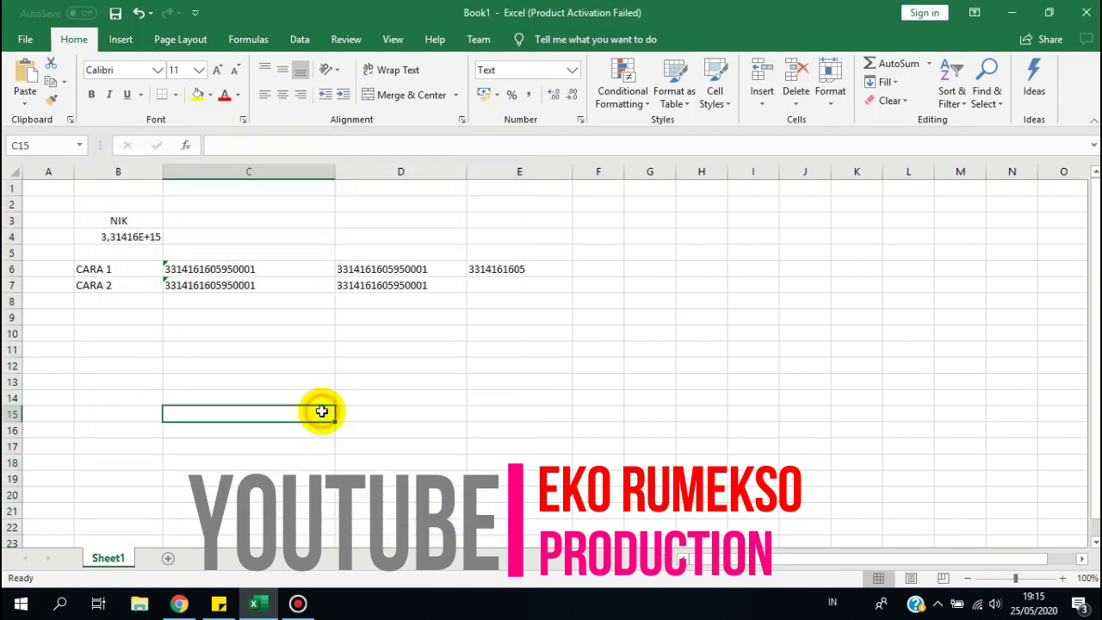